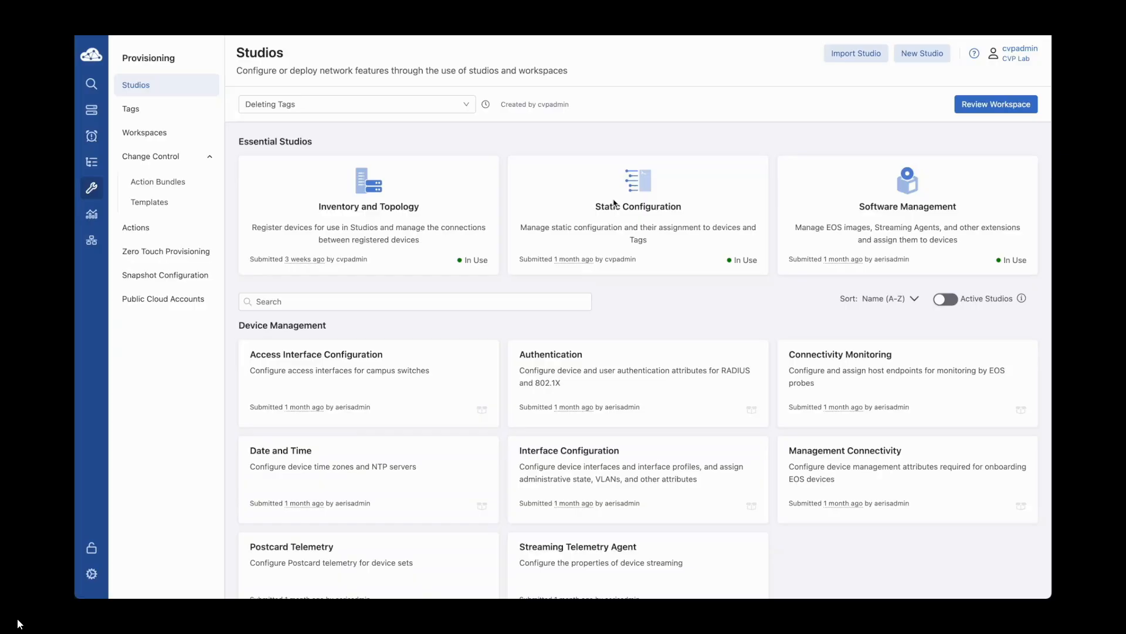
Step: Check the registered devices in the Inventory and Topology studio and open the L3 Leaf-Spine Fabric studio
{"action": "left_click", "coordinate": [394, 194]}
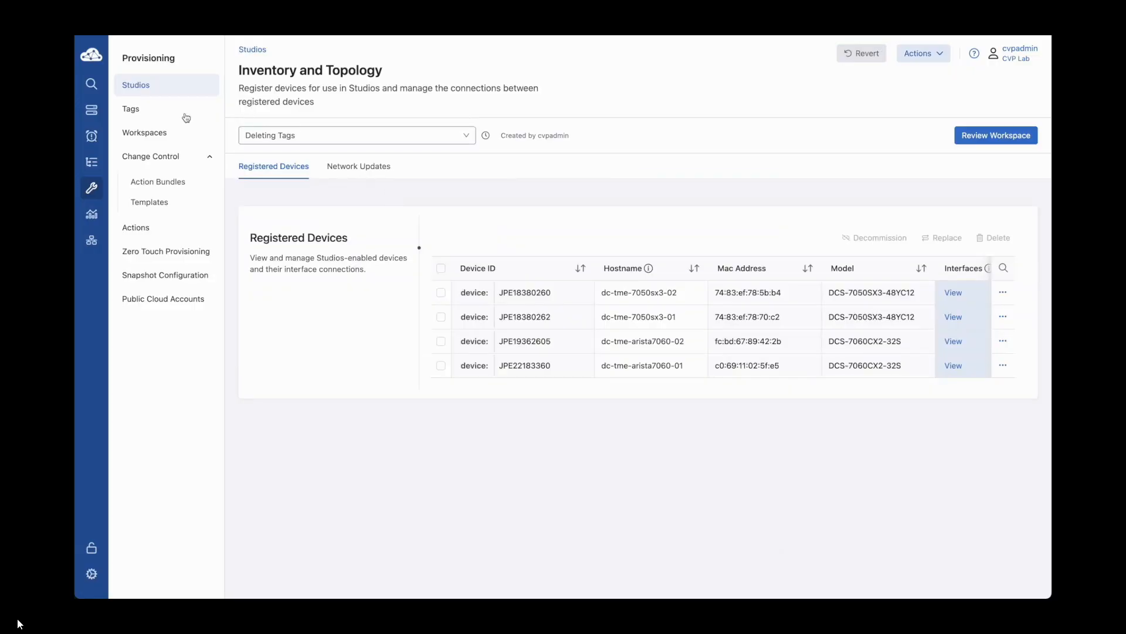
{"action": "left_click", "coordinate": [137, 86]}
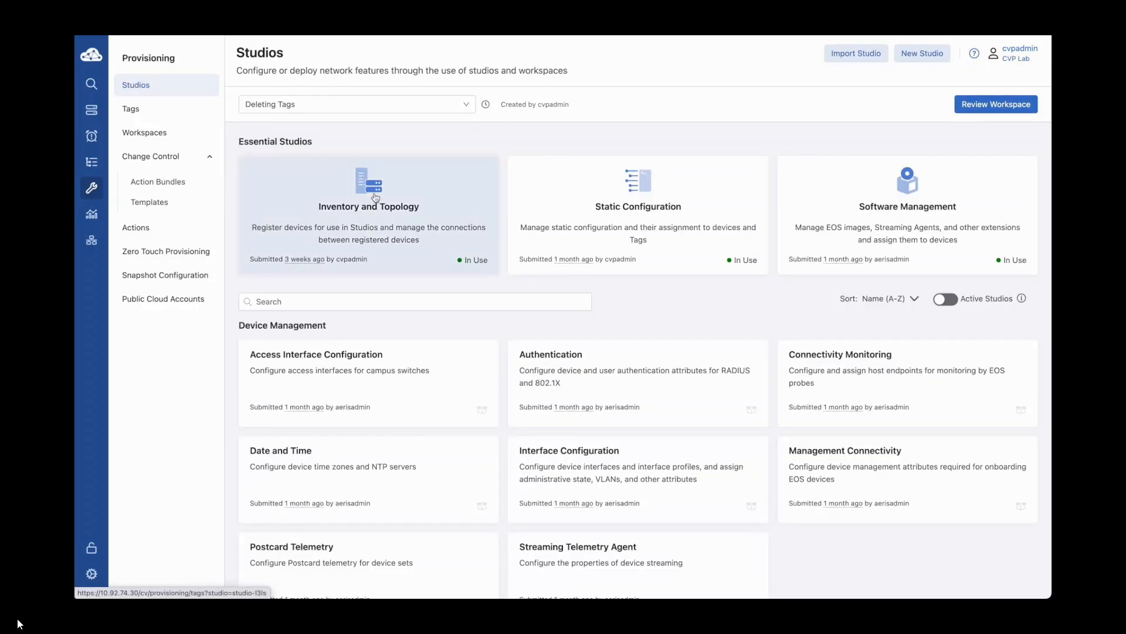
{"action": "scroll", "coordinate": [610, 382], "scroll_direction": "down", "scroll_amount": 1}
{"action": "scroll", "coordinate": [610, 383], "scroll_direction": "down", "scroll_amount": 3}
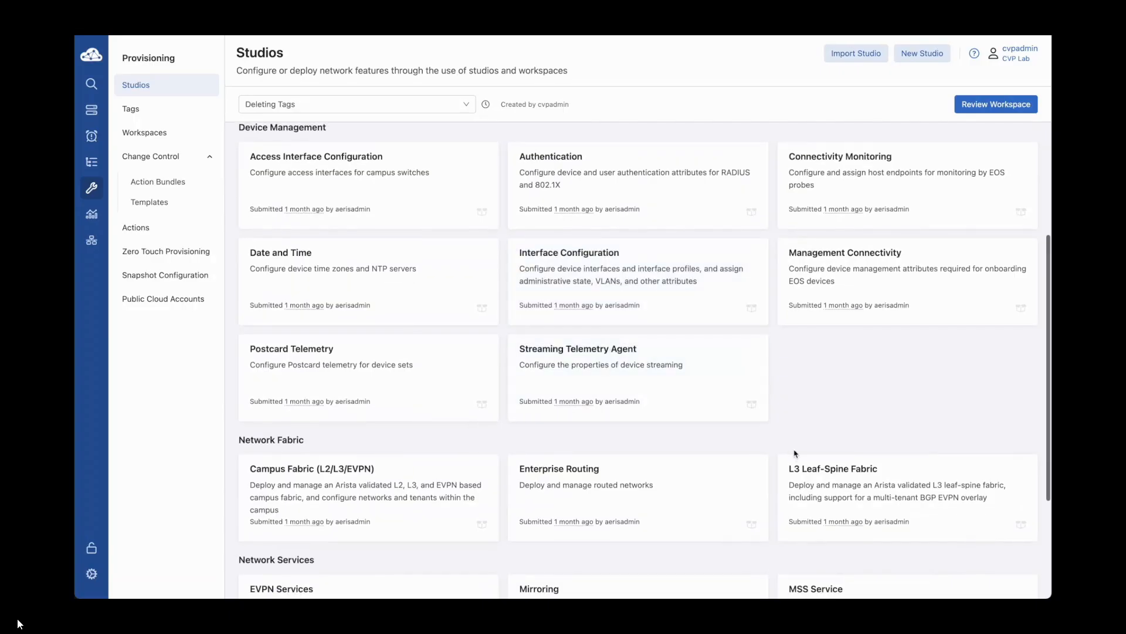
{"action": "left_click", "coordinate": [843, 488]}
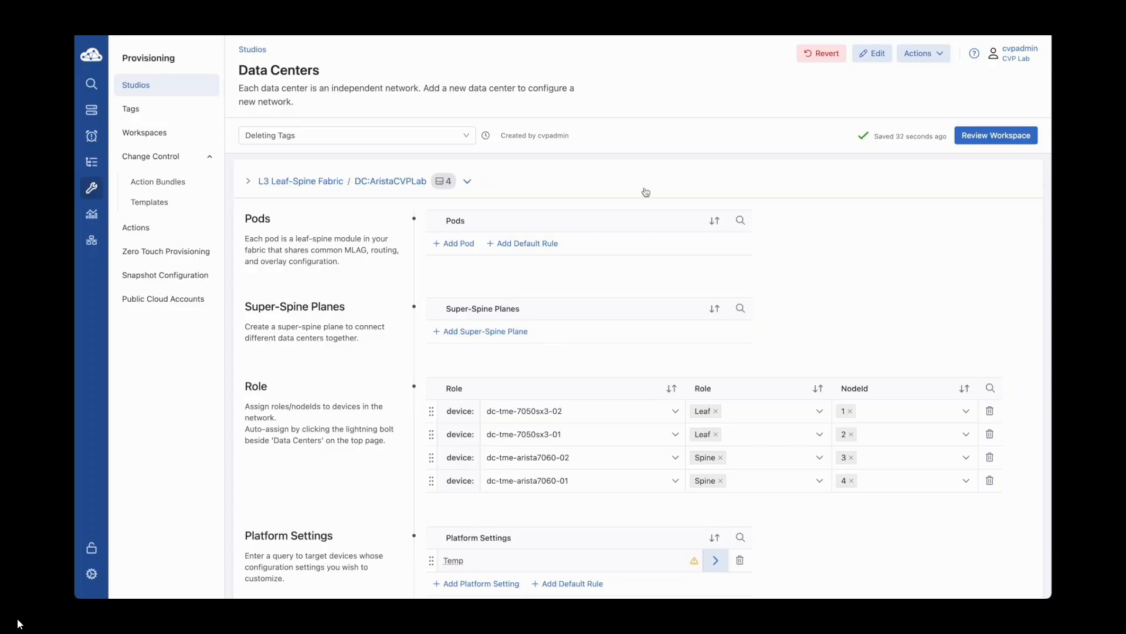
Step: Examine the CVPPod settings for MLAG, underlay routing, VXLAN overlay, BGP, spanning tree mode, maximums and spine overrides
{"action": "scroll", "coordinate": [575, 418], "scroll_direction": "down", "scroll_amount": 3}
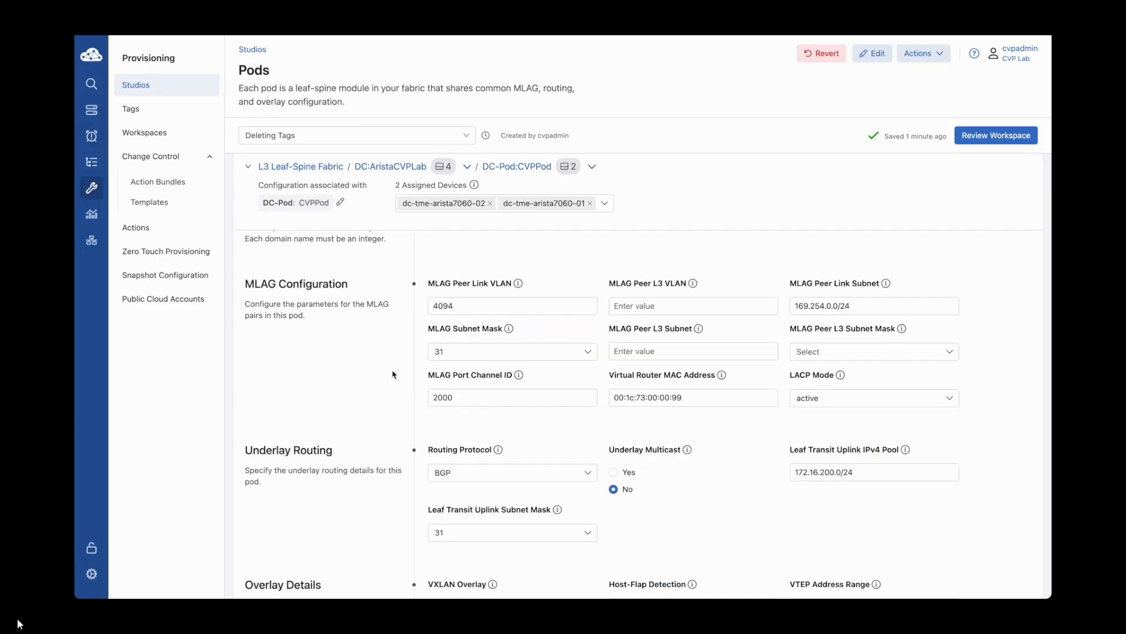
{"action": "scroll", "coordinate": [392, 374], "scroll_direction": "down", "scroll_amount": 1}
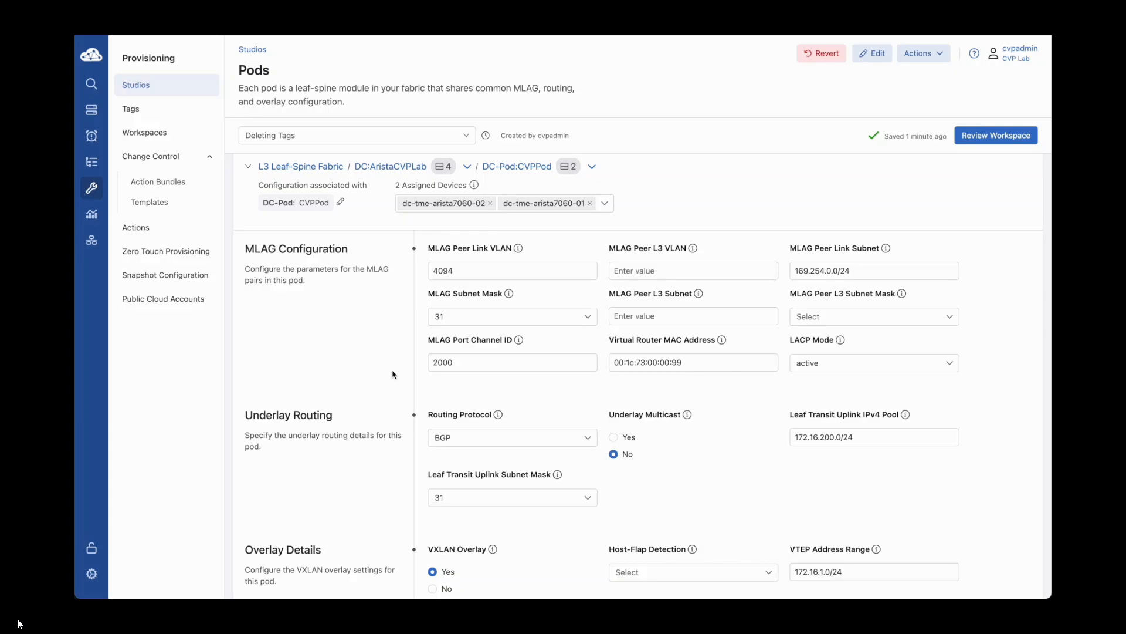
{"action": "scroll", "coordinate": [393, 374], "scroll_direction": "down", "scroll_amount": 5}
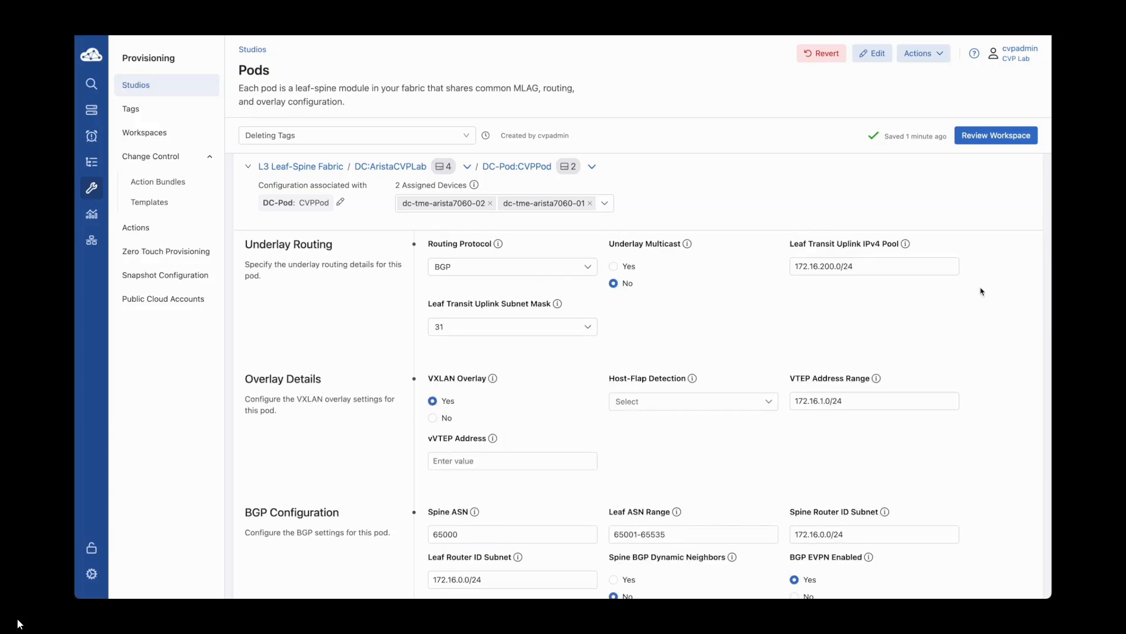
{"action": "left_click", "coordinate": [586, 269]}
{"action": "left_click", "coordinate": [585, 269]}
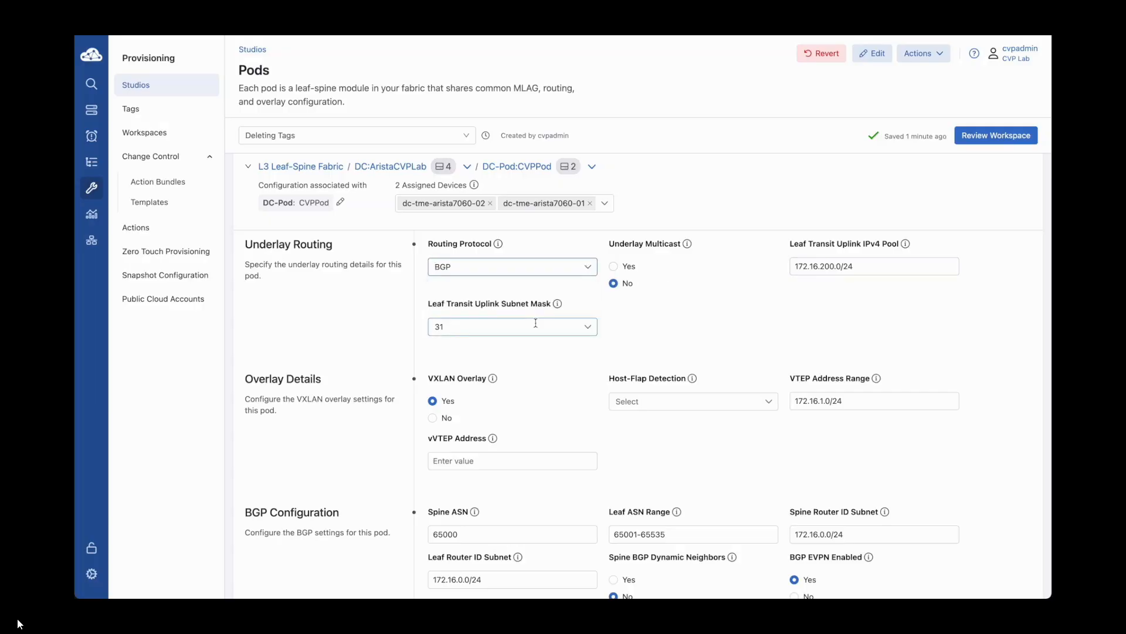
{"action": "scroll", "coordinate": [535, 323], "scroll_direction": "down", "scroll_amount": 2}
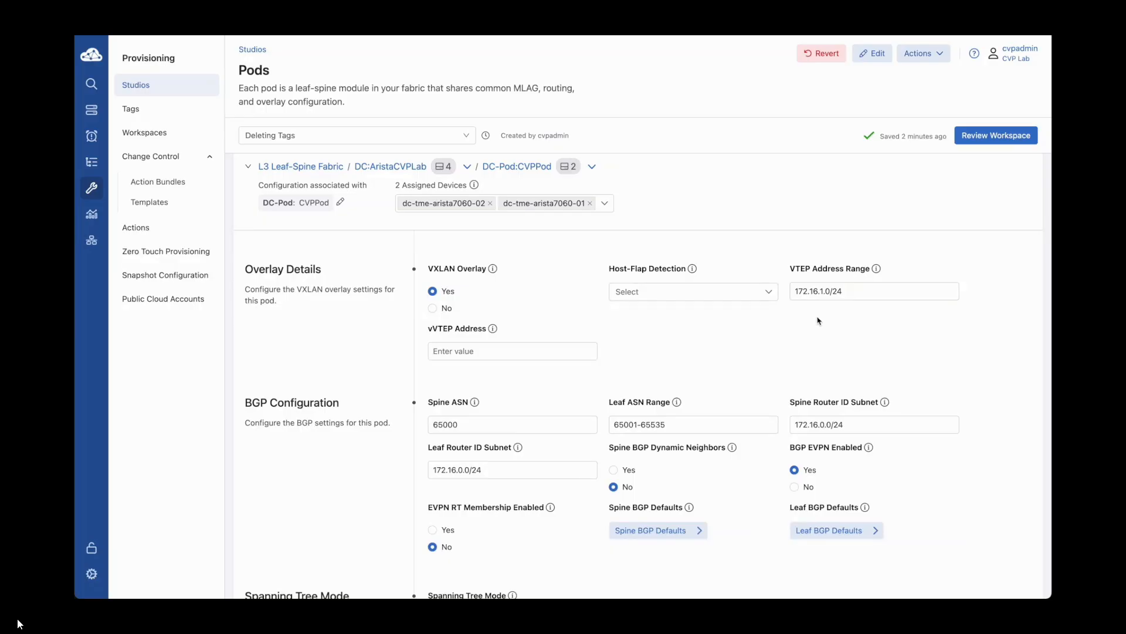
{"action": "scroll", "coordinate": [557, 324], "scroll_direction": "down", "scroll_amount": 3}
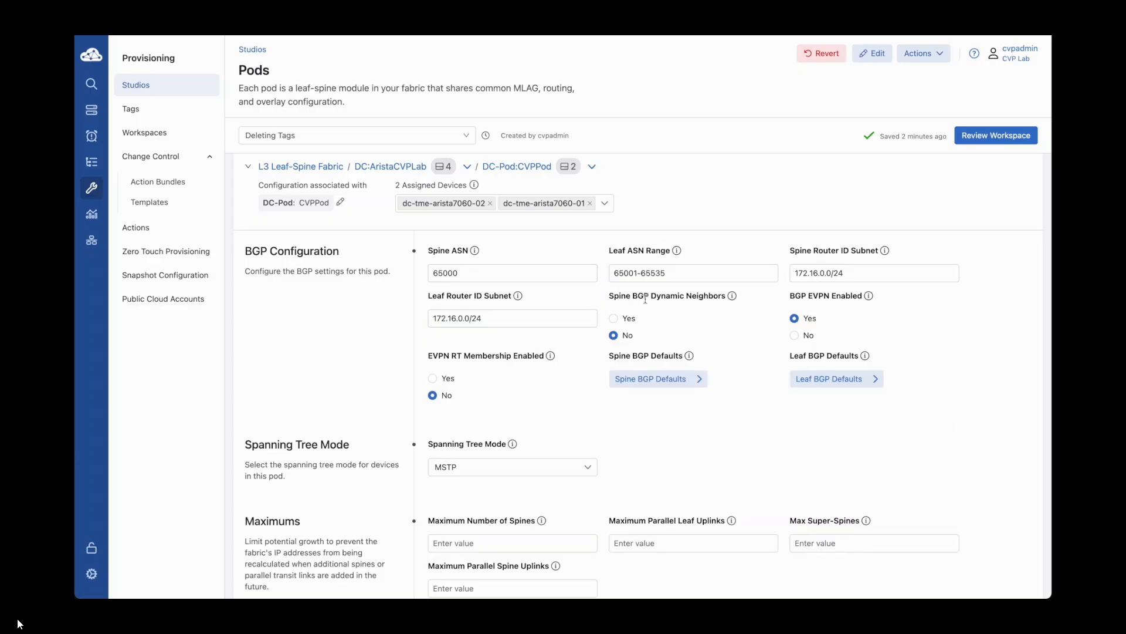
{"action": "scroll", "coordinate": [591, 360], "scroll_direction": "down", "scroll_amount": 2}
{"action": "left_click", "coordinate": [591, 359]}
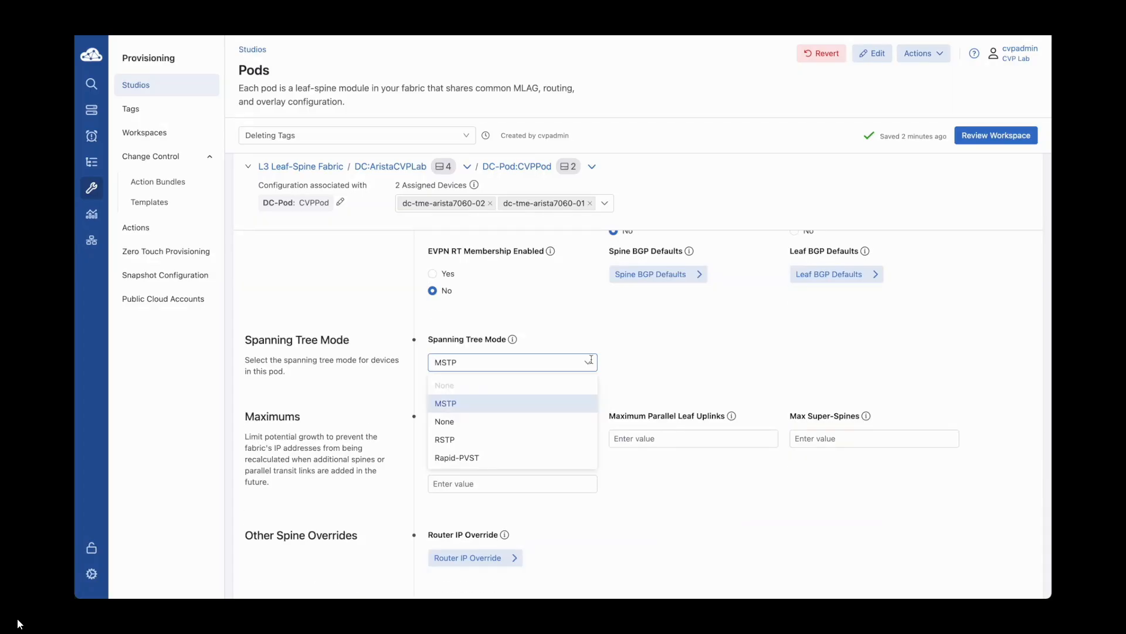
{"action": "left_click", "coordinate": [623, 369]}
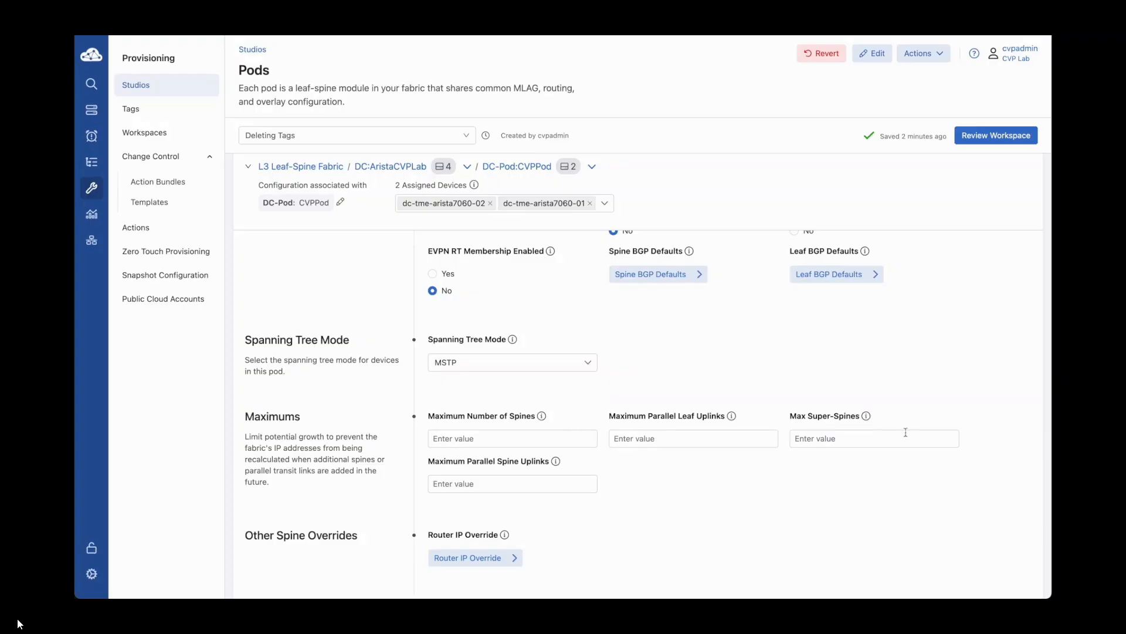
{"action": "left_click", "coordinate": [475, 559]}
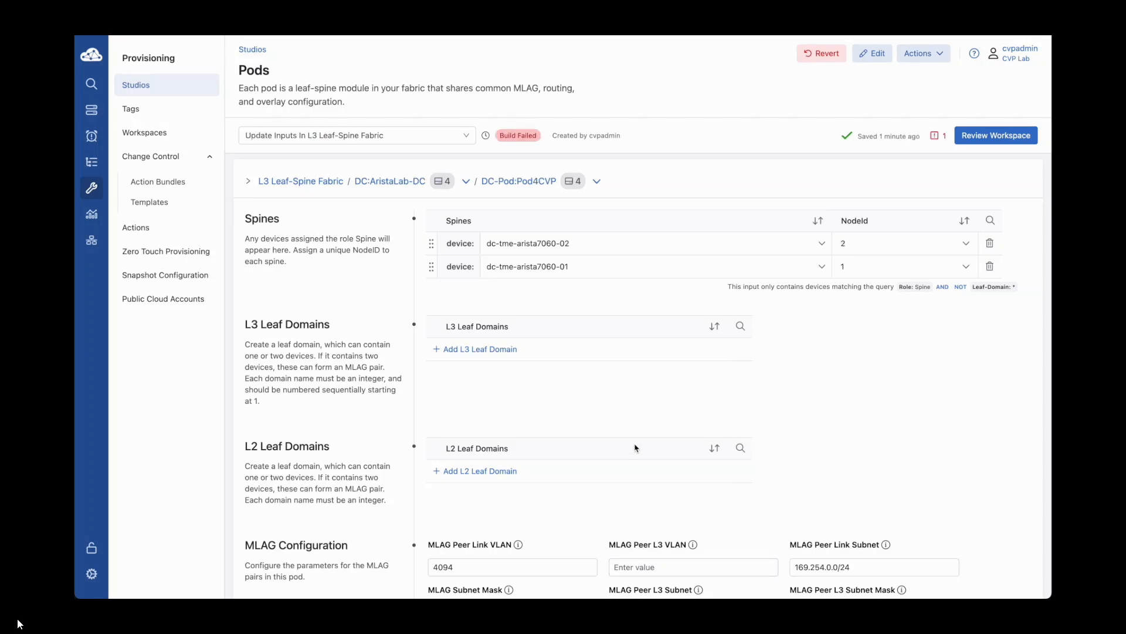
Step: Try adding an L3 leaf domain named L3Domain to Pod4CVP and open its settings
{"action": "left_click", "coordinate": [494, 350]}
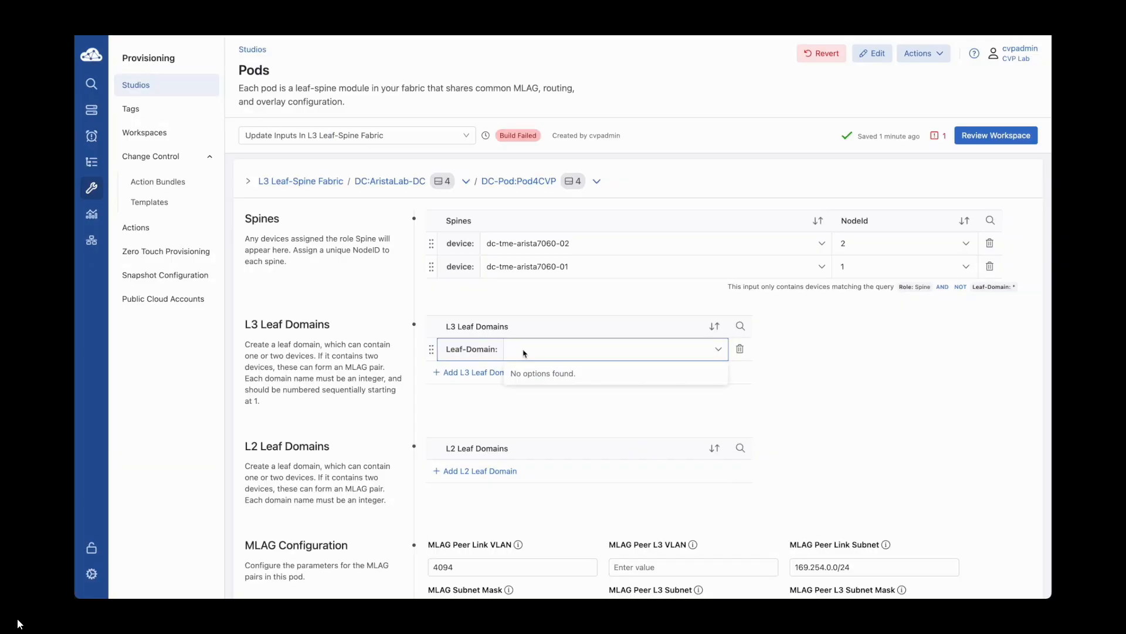
{"action": "type", "text": "L3Domain"}
{"action": "key", "text": "Return"}
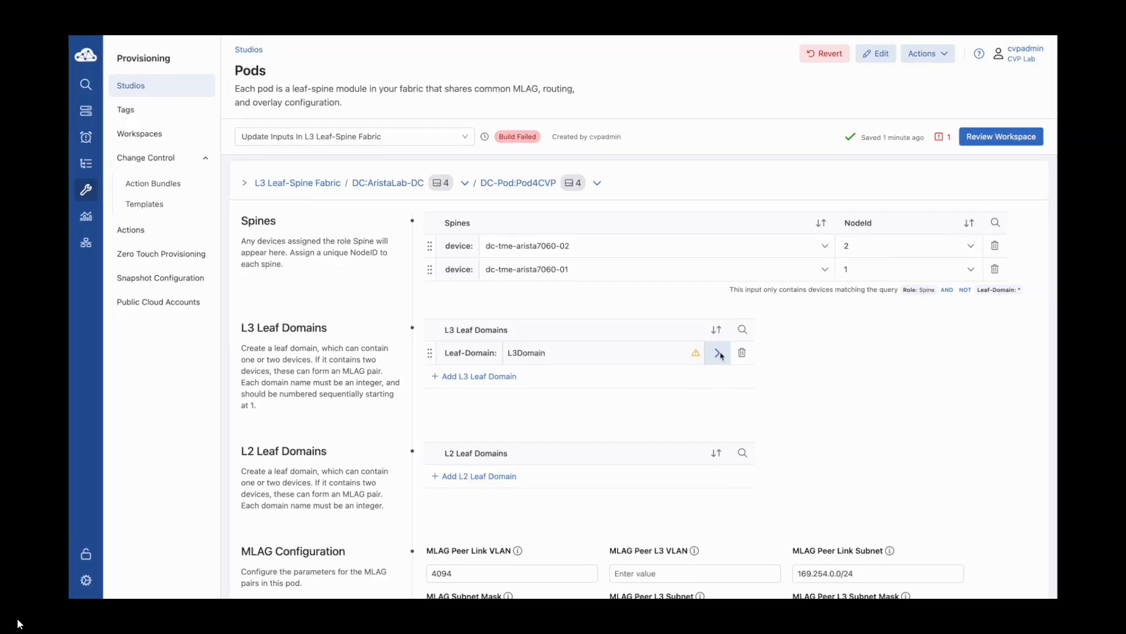
{"action": "left_click", "coordinate": [720, 354]}
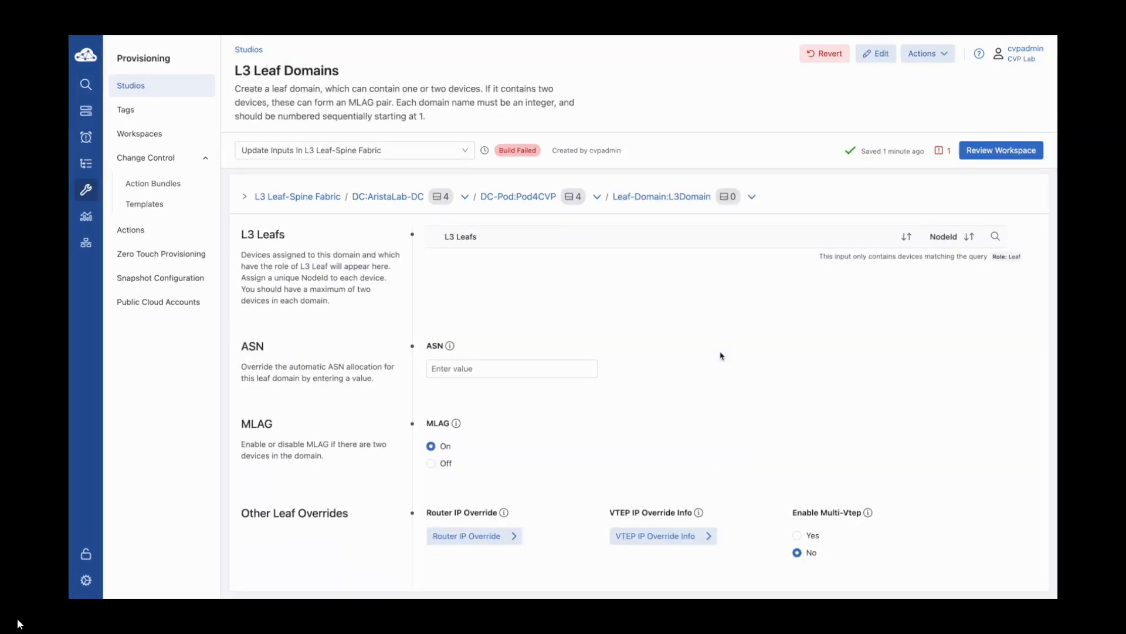
Step: Examine the tag error reported for dc-tme-7050sx3-02 in the workspace's build results
{"action": "left_click_drag", "start_coordinate": [319, 506], "coordinate": [751, 526]}
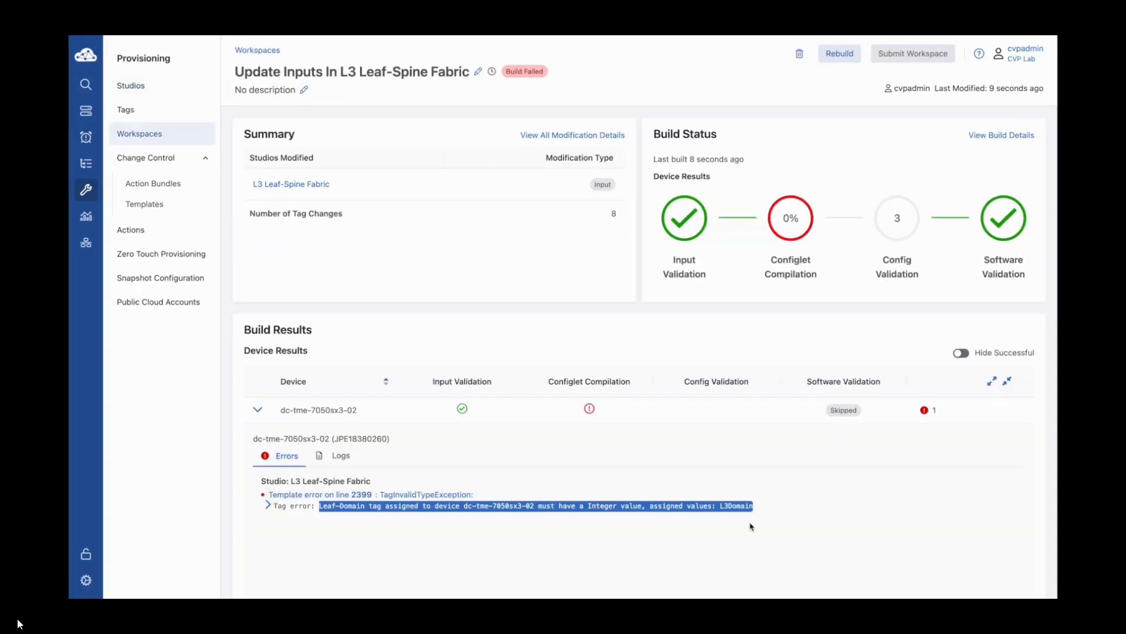
{"action": "left_click", "coordinate": [591, 512]}
{"action": "left_click_drag", "start_coordinate": [589, 508], "coordinate": [755, 508]}
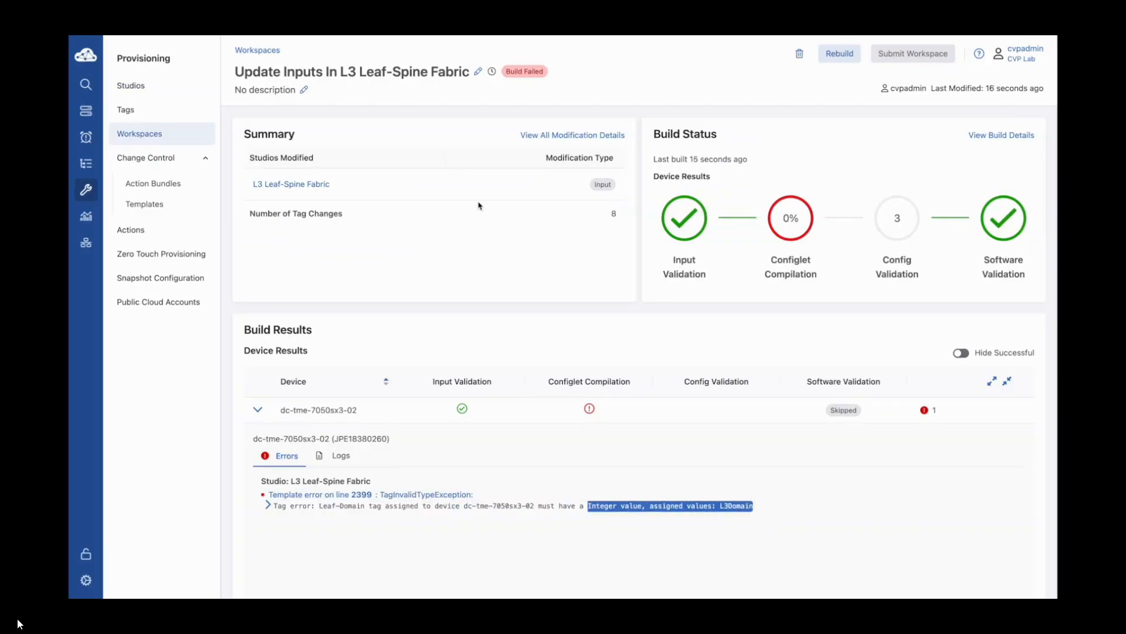
Step: Delete the L3Domain leaf domain from Pod4CVP and add L3 leaf domain 4012 in its place
{"action": "left_click", "coordinate": [303, 185]}
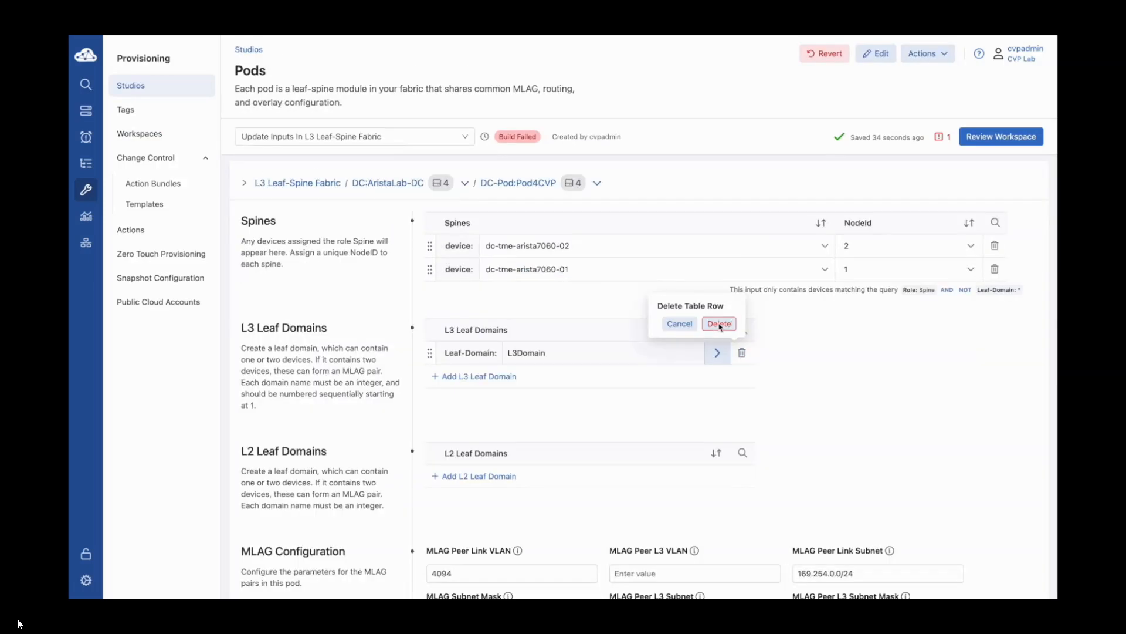
{"action": "left_click", "coordinate": [721, 324]}
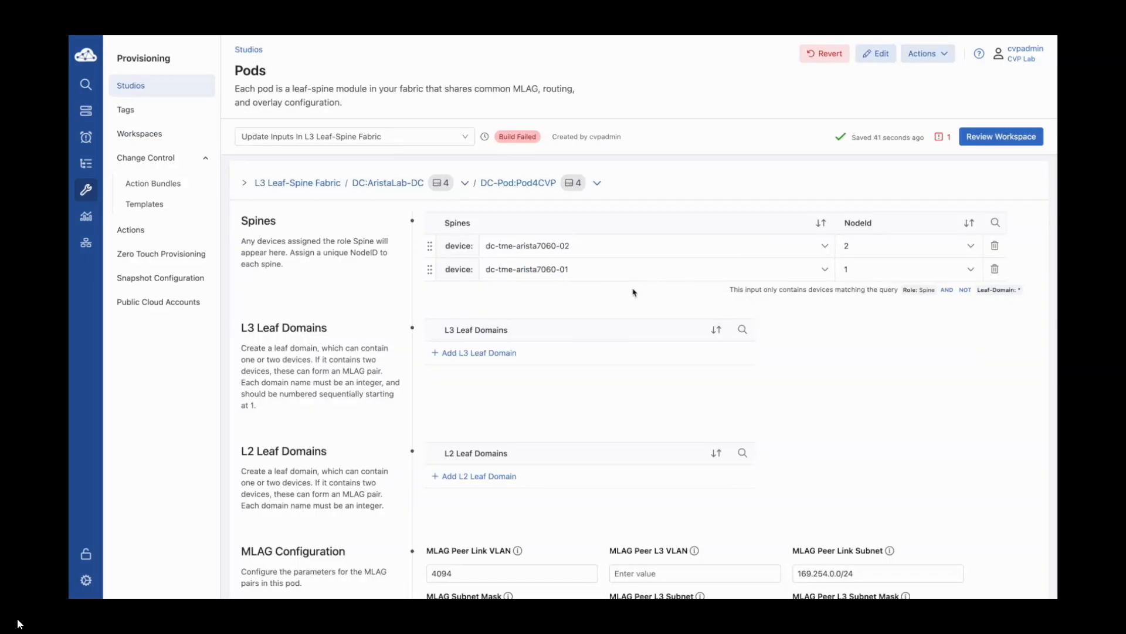
{"action": "left_click", "coordinate": [495, 353]}
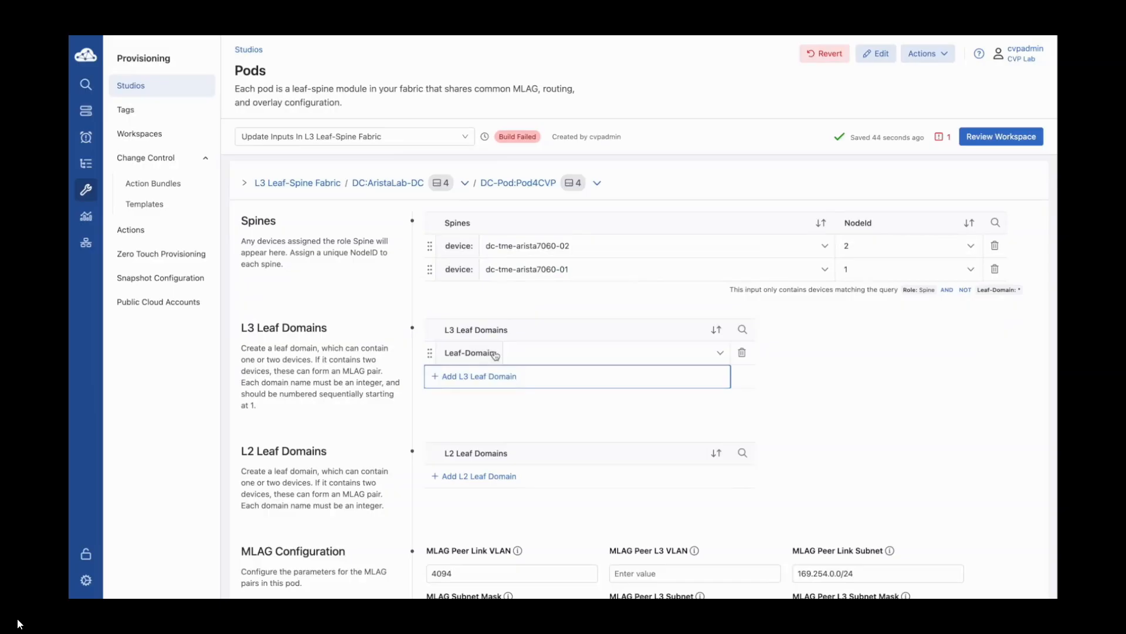
{"action": "left_click", "coordinate": [523, 352]}
{"action": "type", "text": "4012"}
{"action": "key", "text": "Return"}
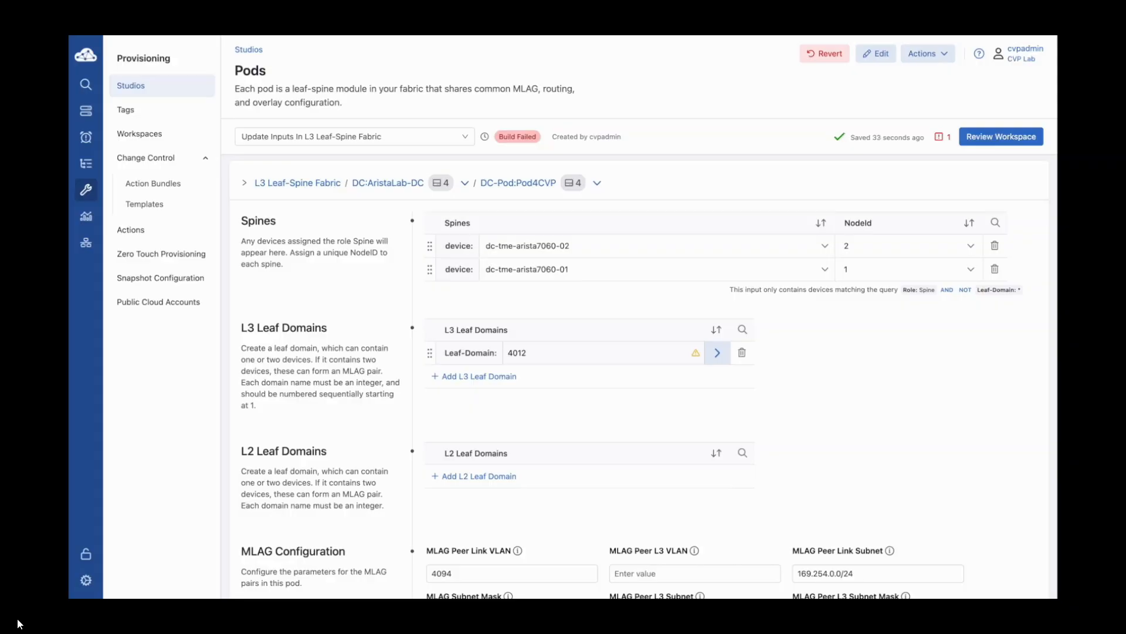
Step: Assign devices dc-tme-7050sx3-01 and dc-tme-7050sx3-02 to leaf domain 4012
{"action": "left_click", "coordinate": [717, 354]}
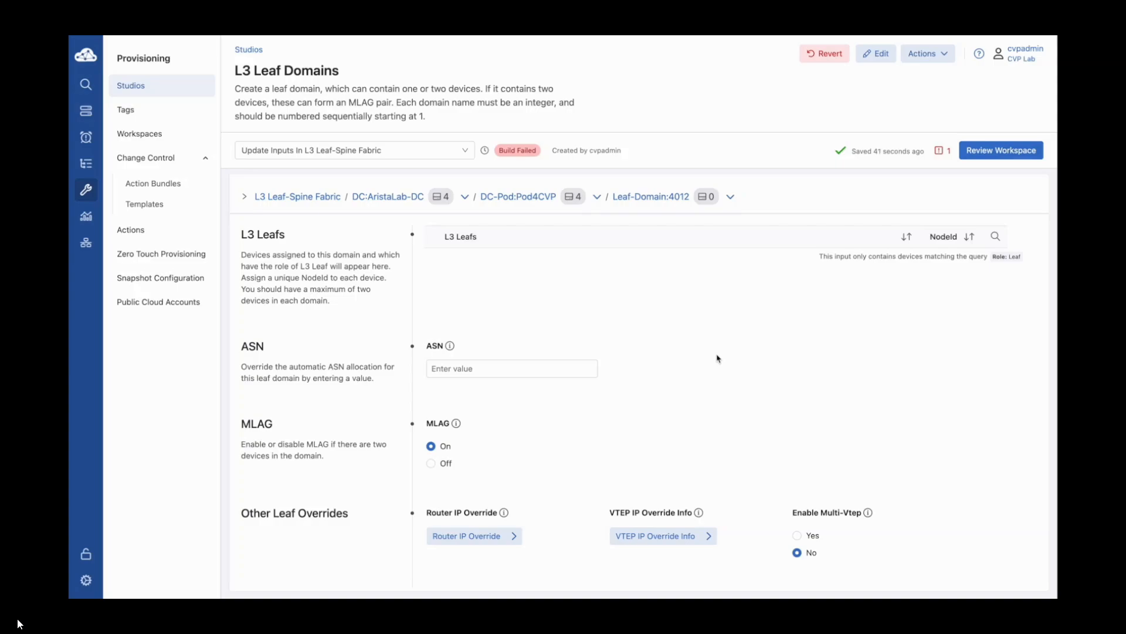
{"action": "left_click", "coordinate": [707, 197]}
{"action": "left_click", "coordinate": [527, 234]}
{"action": "left_click", "coordinate": [499, 282]}
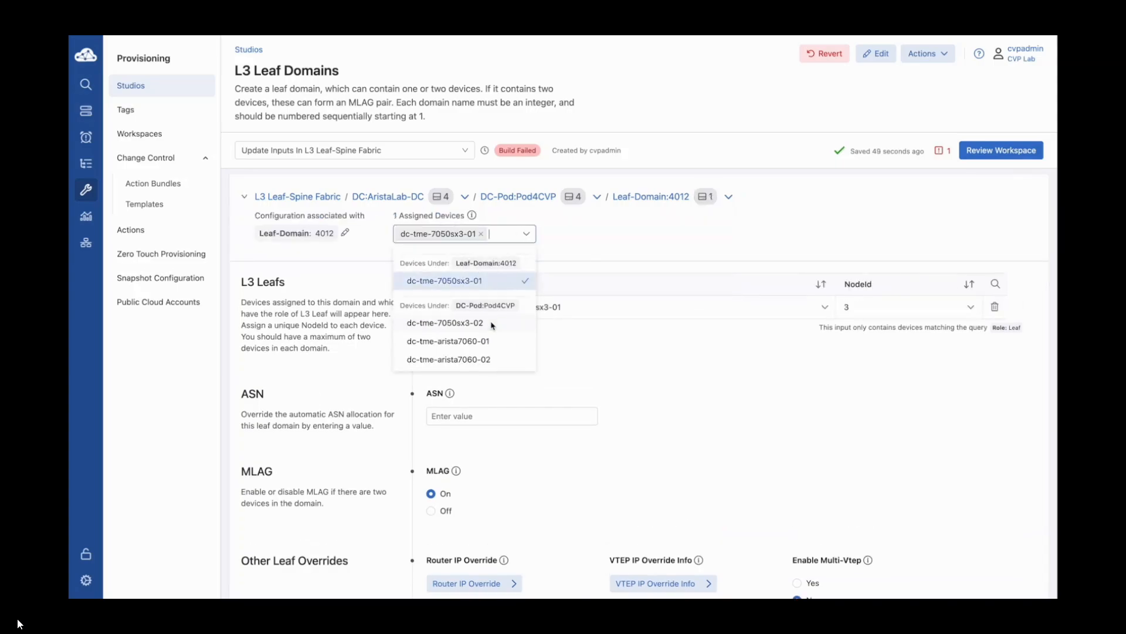
{"action": "left_click", "coordinate": [495, 323]}
Step: Set the ASN of leaf domain 4012 to 65040 and turn MLAG off
{"action": "left_click", "coordinate": [583, 417]}
{"action": "type", "text": "65040"}
{"action": "left_click", "coordinate": [432, 511]}
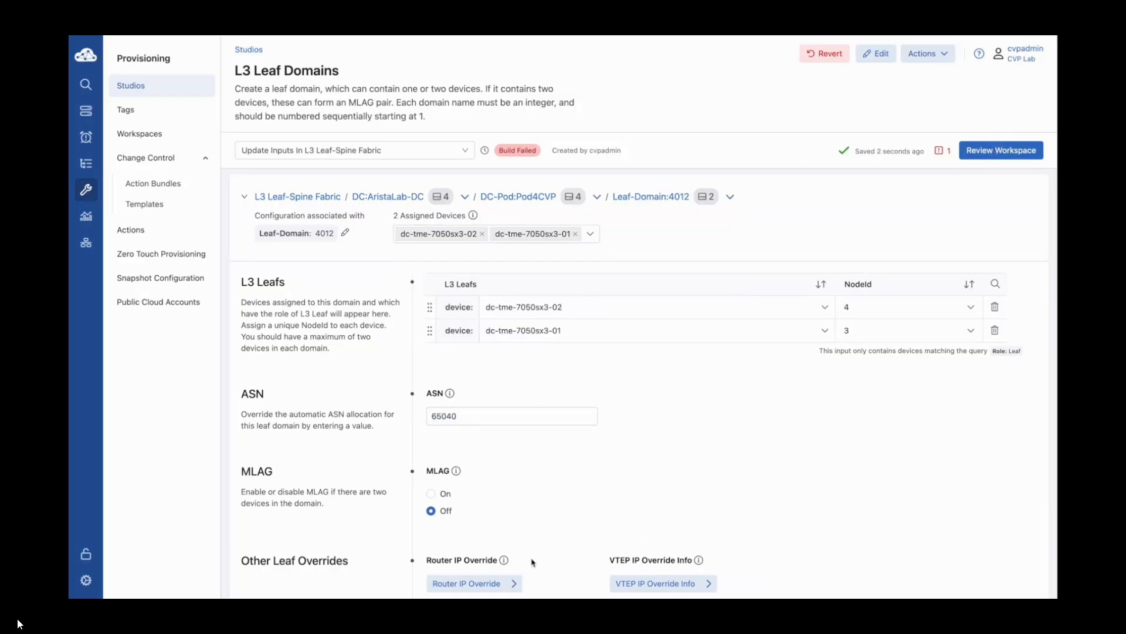
Step: Review and submit the L3 Leaf-Spine Fabric workspace, and open its change control
{"action": "left_click", "coordinate": [1005, 157]}
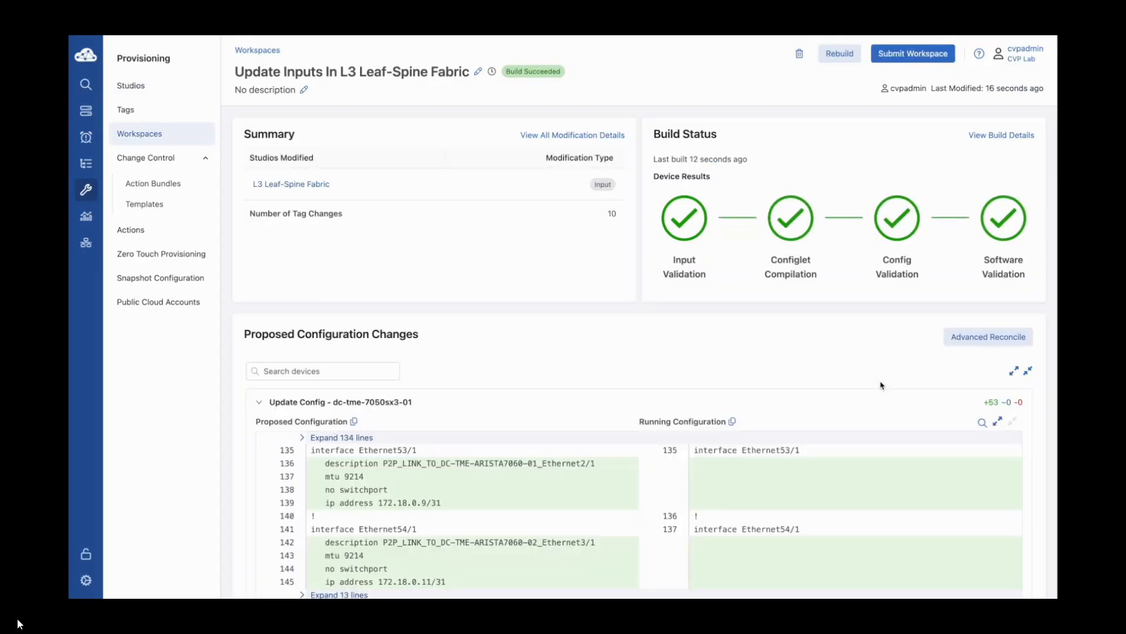
{"action": "left_click", "coordinate": [918, 57]}
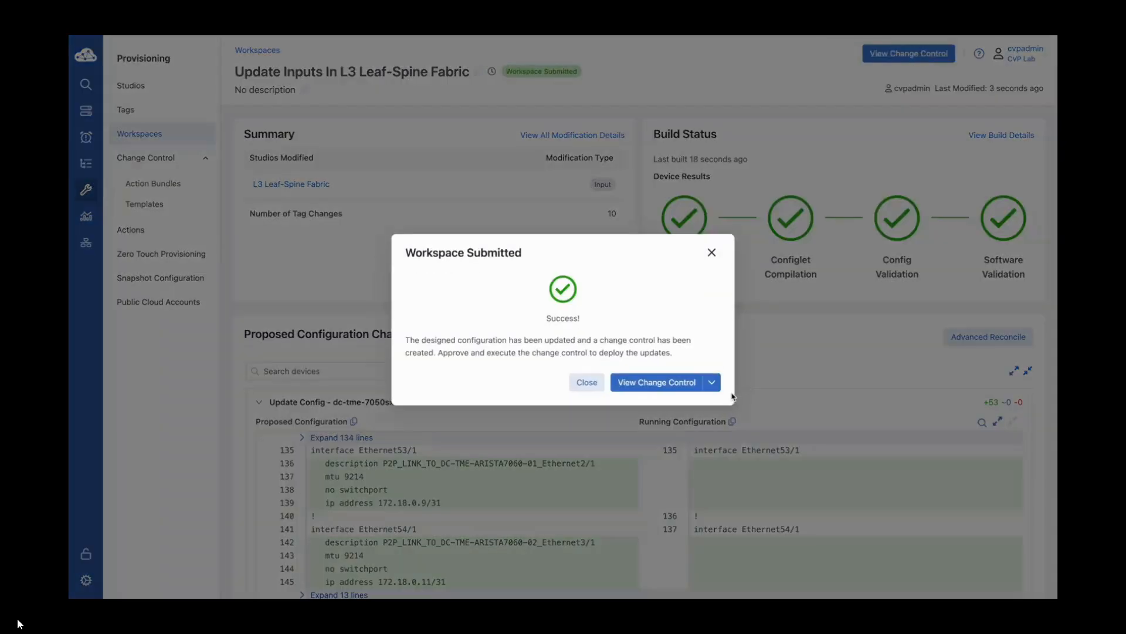
{"action": "left_click", "coordinate": [657, 382]}
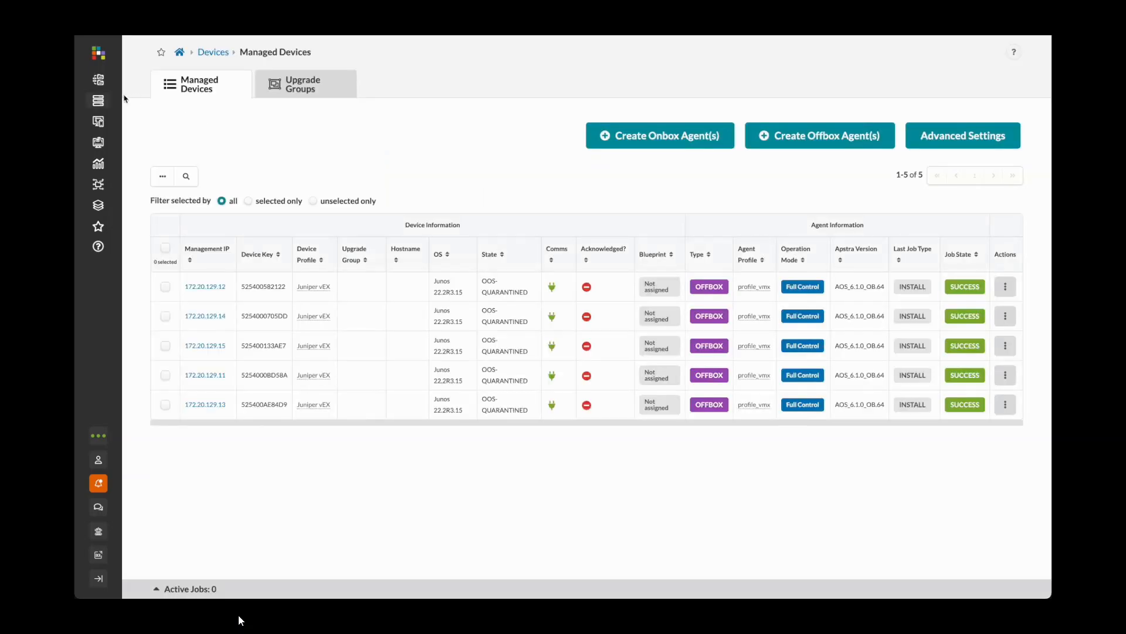
Step: In Juniper Apstra, create a Datacenter blueprint named Example from the lab_evpn_mlag template with IPv4 addressing
{"action": "left_click", "coordinate": [98, 79]}
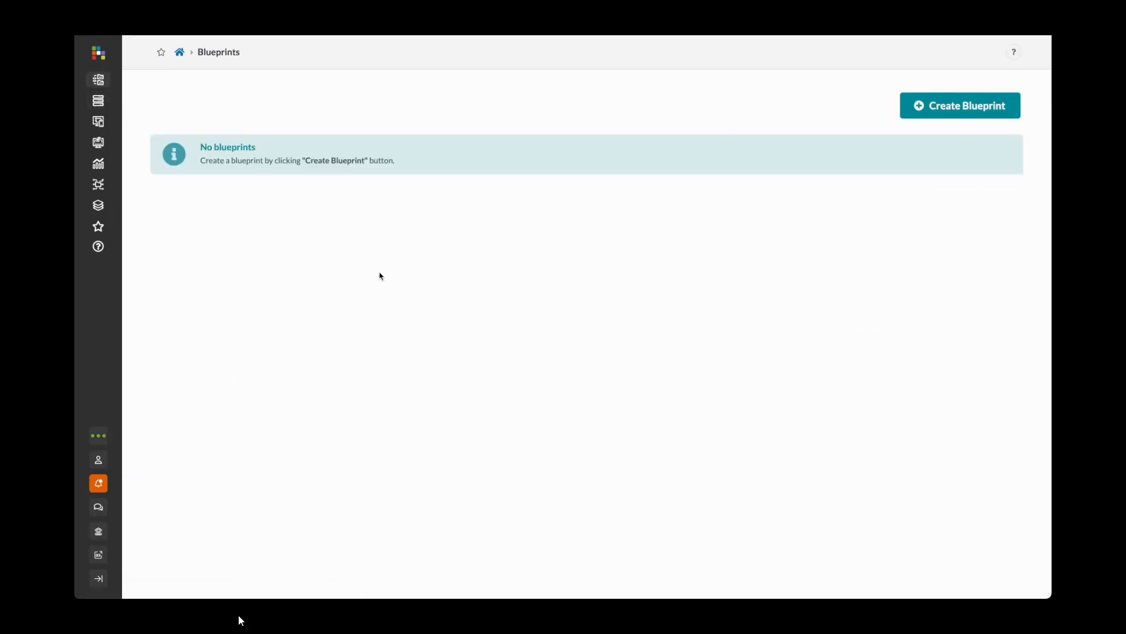
{"action": "left_click", "coordinate": [977, 109]}
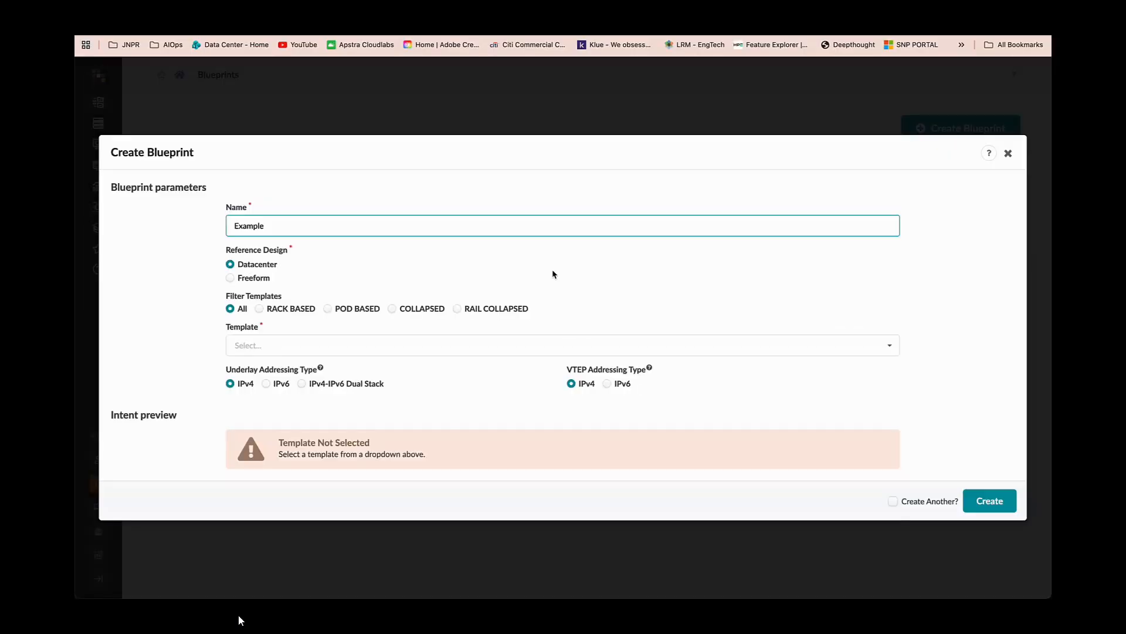
{"action": "left_click", "coordinate": [456, 344]}
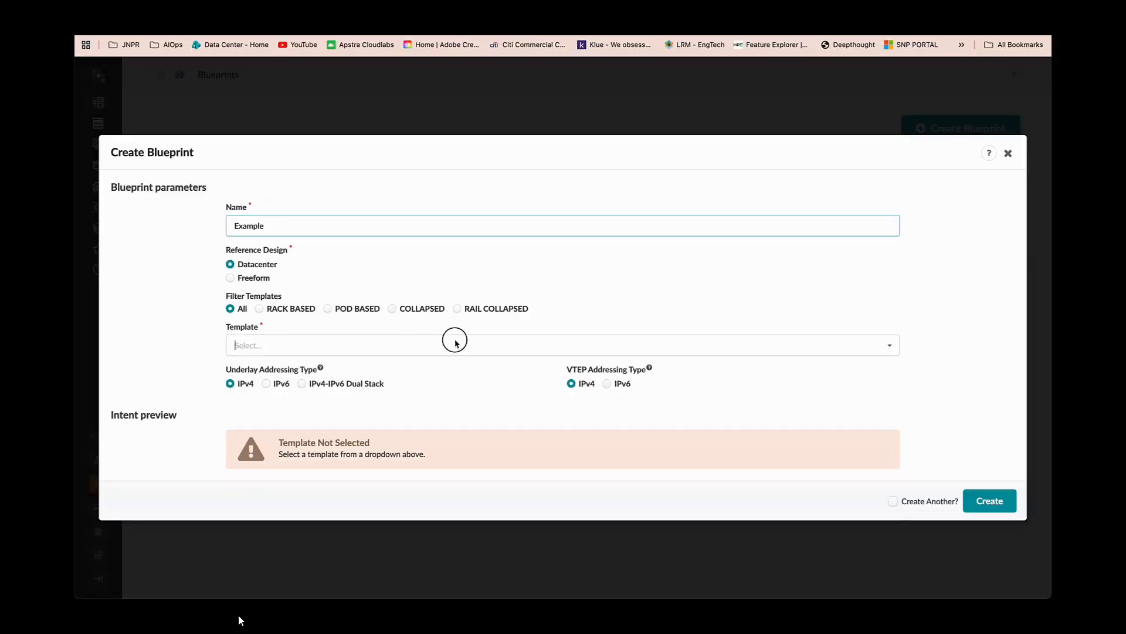
{"action": "scroll", "coordinate": [456, 327], "scroll_direction": "down", "scroll_amount": 4}
{"action": "scroll", "coordinate": [455, 326], "scroll_direction": "down", "scroll_amount": 7}
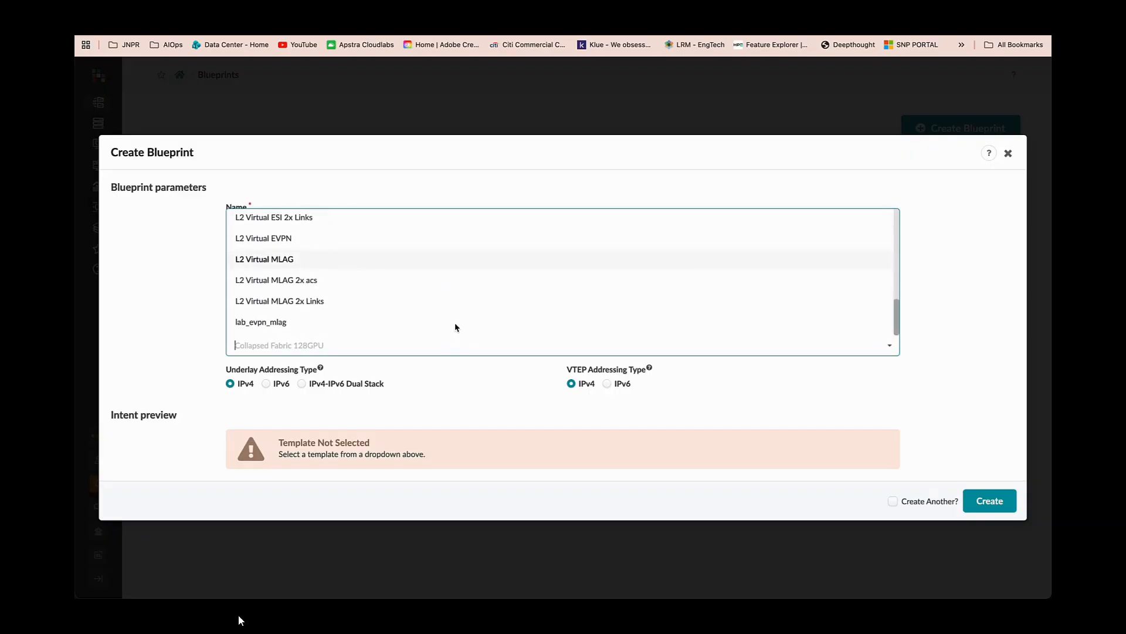
{"action": "left_click", "coordinate": [429, 326]}
{"action": "scroll", "coordinate": [459, 392], "scroll_direction": "down", "scroll_amount": 10}
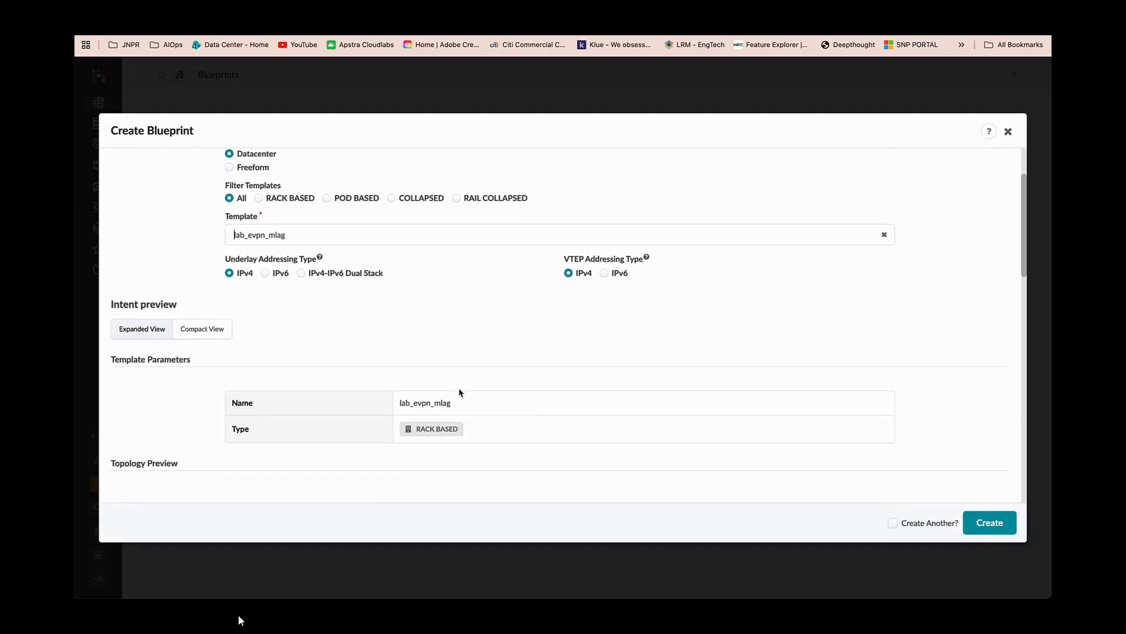
{"action": "scroll", "coordinate": [459, 392], "scroll_direction": "up", "scroll_amount": 10}
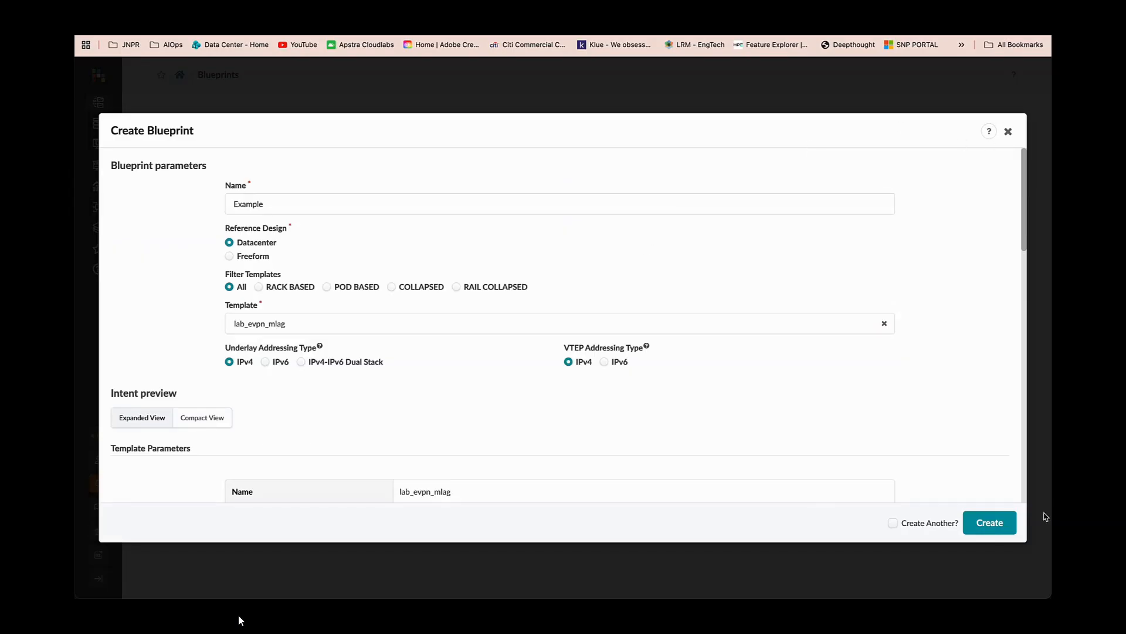
{"action": "left_click", "coordinate": [990, 522]}
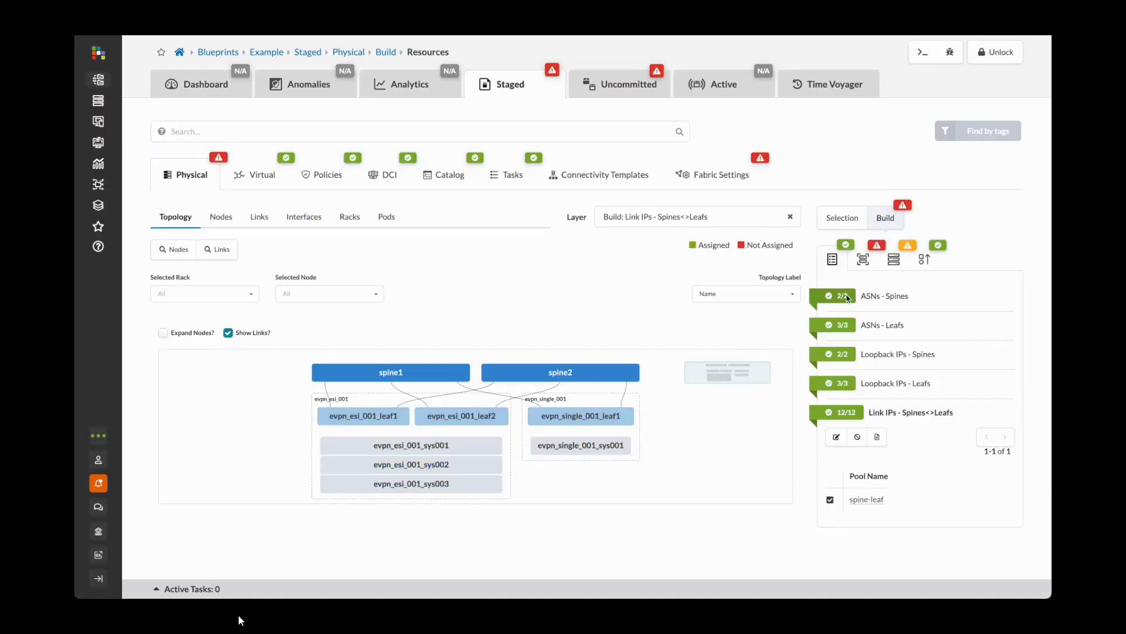
Step: Assign the Juniper vEX device profile to the spine and leaf nodes, and open the system ID choices for spine1
{"action": "left_click", "coordinate": [866, 260]}
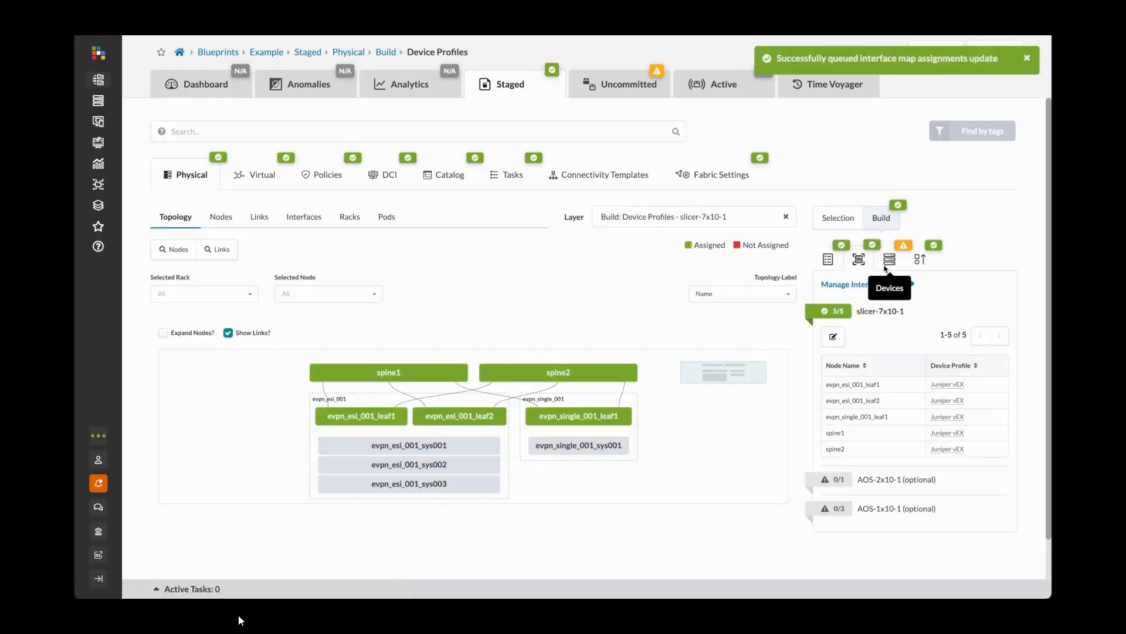
{"action": "left_click", "coordinate": [893, 260]}
{"action": "left_click", "coordinate": [837, 323]}
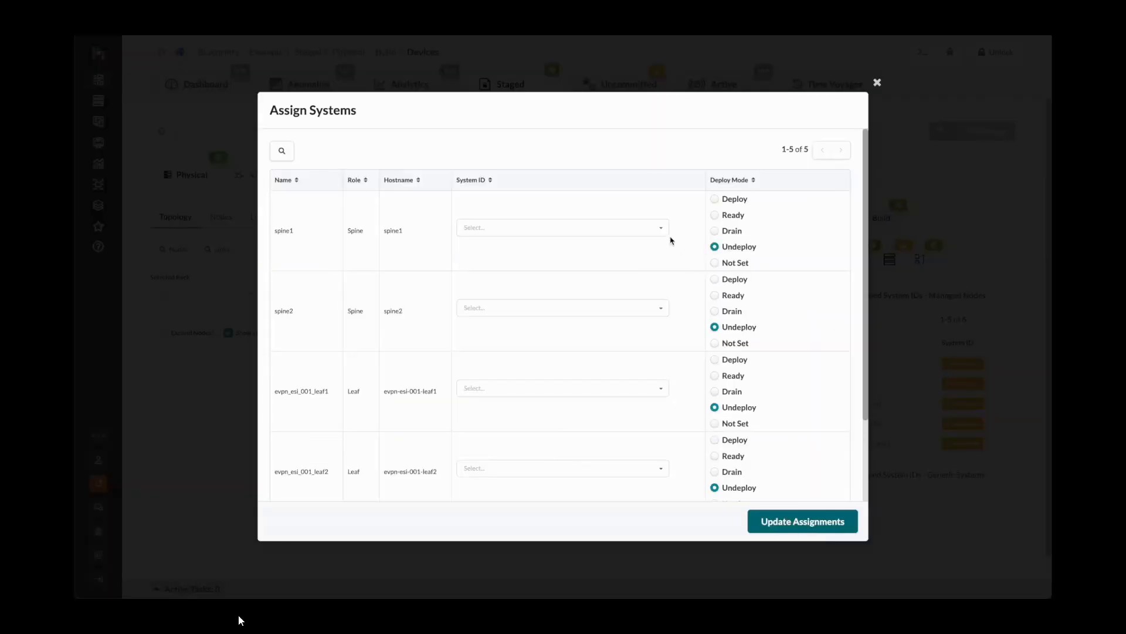
{"action": "left_click", "coordinate": [663, 230]}
{"action": "left_click", "coordinate": [618, 247]}
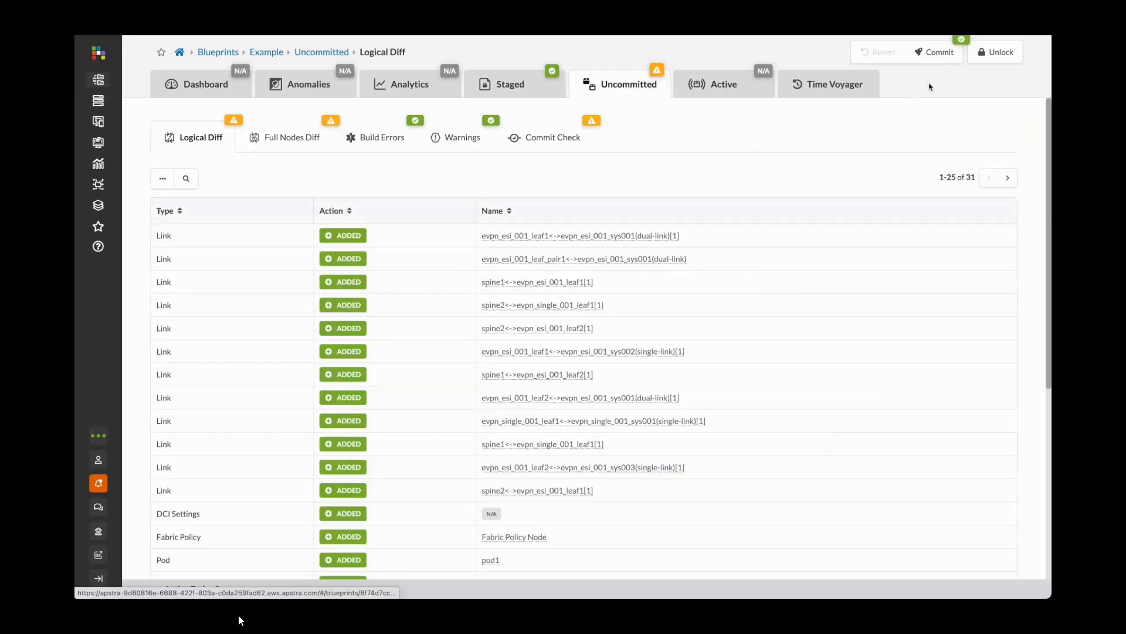
Step: Commit the staged changes of the Example blueprint without a revision description, and open the active physical topology
{"action": "left_click", "coordinate": [941, 51]}
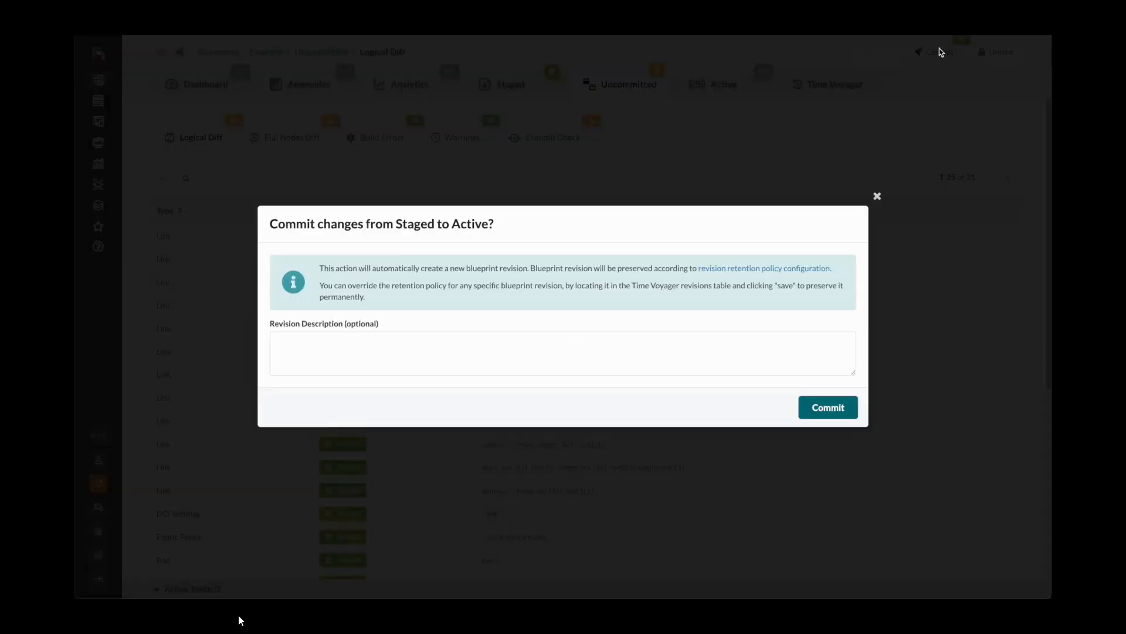
{"action": "left_click", "coordinate": [827, 404]}
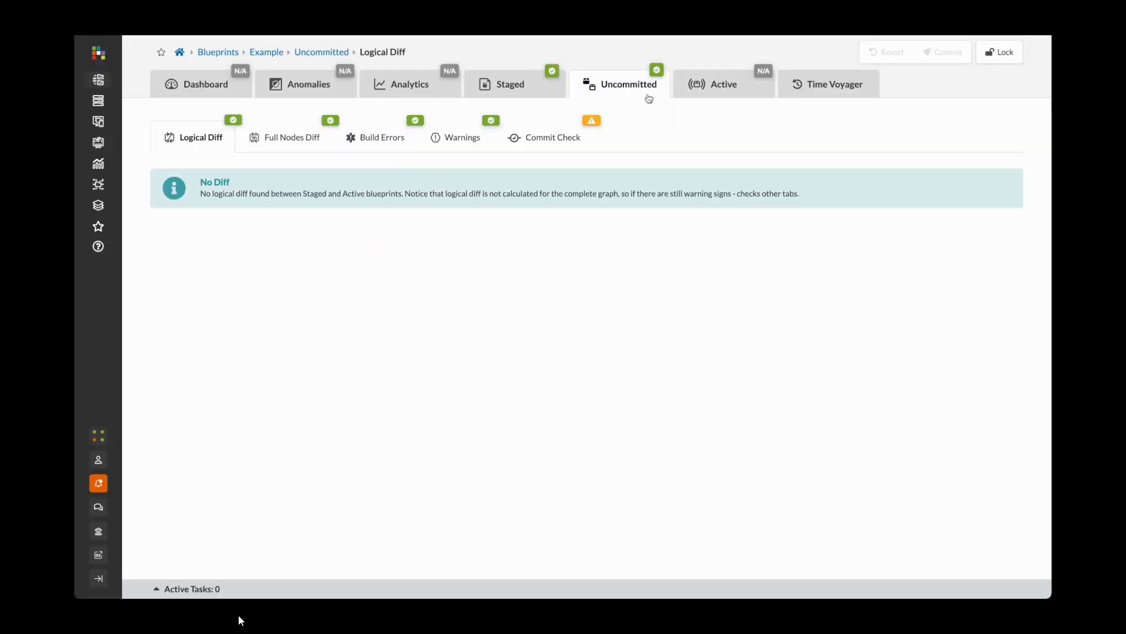
{"action": "left_click", "coordinate": [697, 93]}
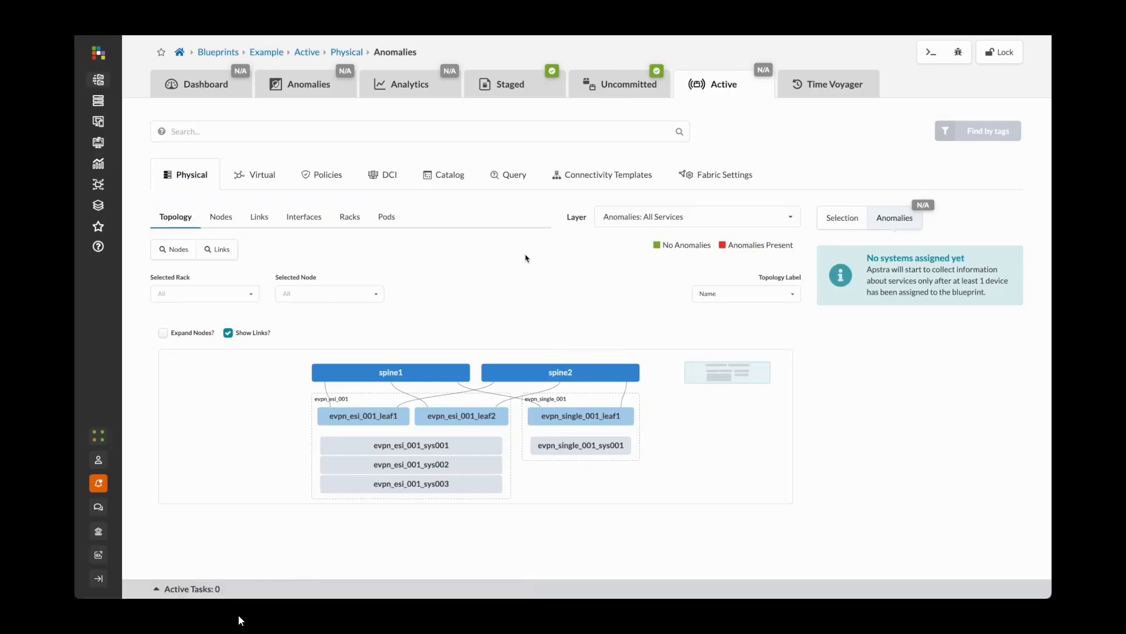
Step: Open the form for adding racks to the staged blueprint, choose a rack type and set the rack count to 1
{"action": "left_click", "coordinate": [359, 218]}
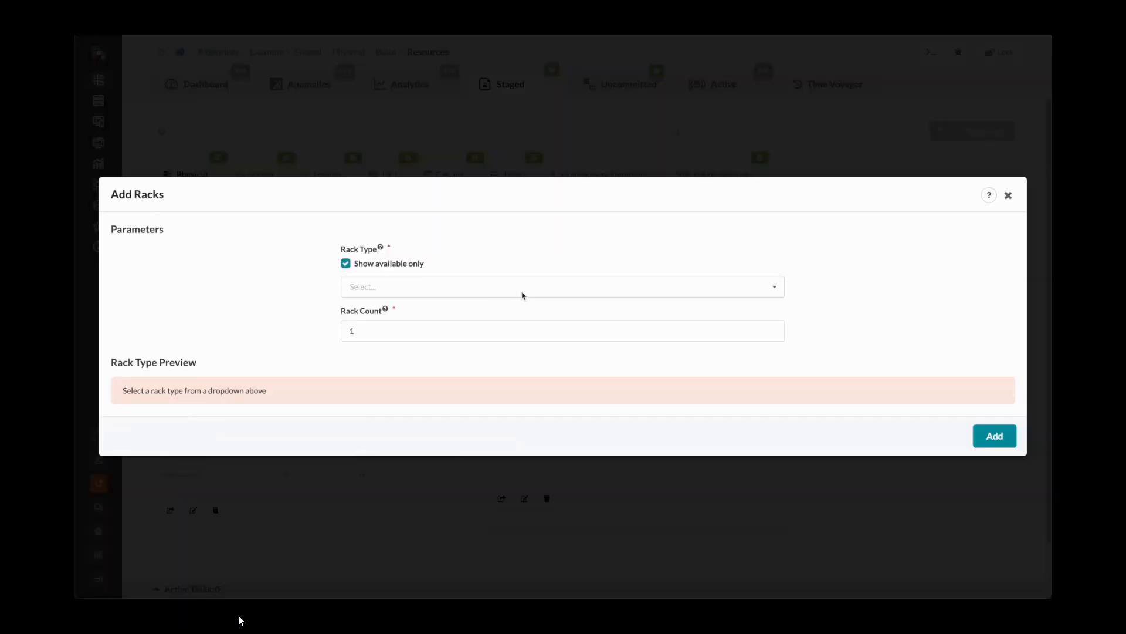
{"action": "left_click", "coordinate": [523, 294]}
{"action": "left_click", "coordinate": [651, 335]}
{"action": "left_click", "coordinate": [663, 247]}
{"action": "key", "text": "BackSpace"}
{"action": "type", "text": "1"}
{"action": "scroll", "coordinate": [964, 485], "scroll_direction": "down", "scroll_amount": 2}
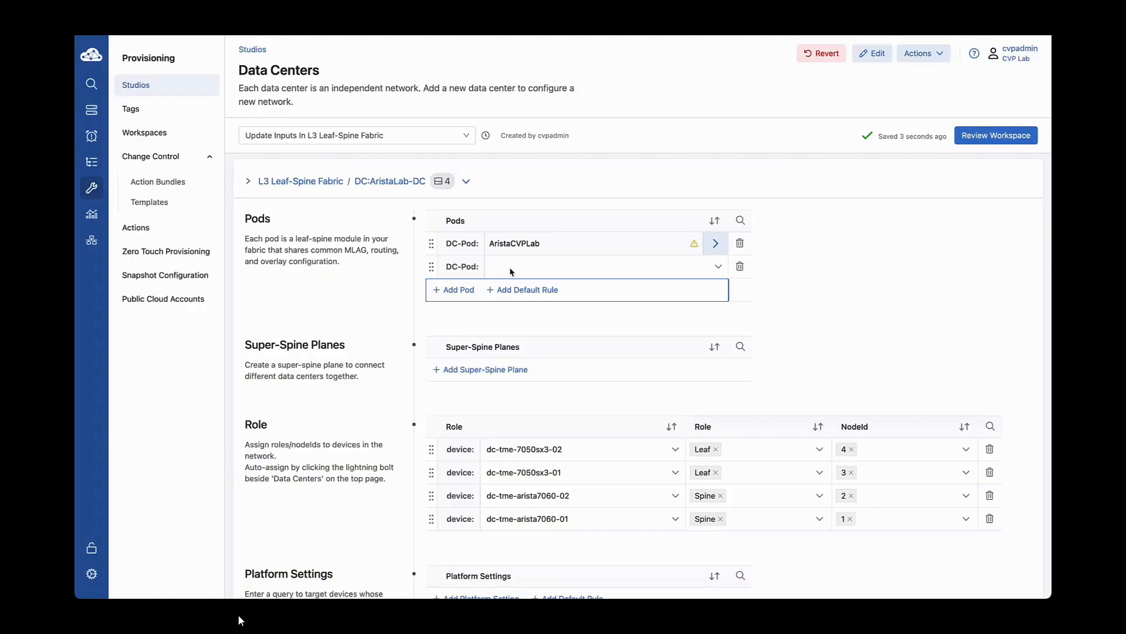
Step: In Arista CloudVision, create a pod named AnotherPod in the AristaLab-DC data center and add an L3 leaf domain to it
{"action": "left_click", "coordinate": [512, 271]}
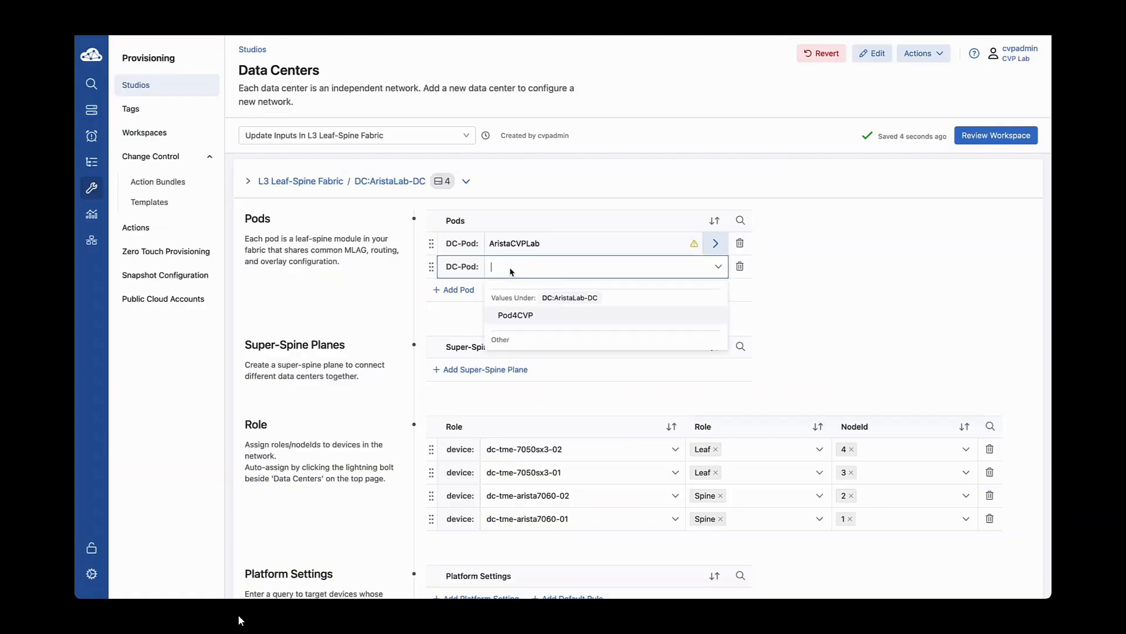
{"action": "type", "text": "Another"}
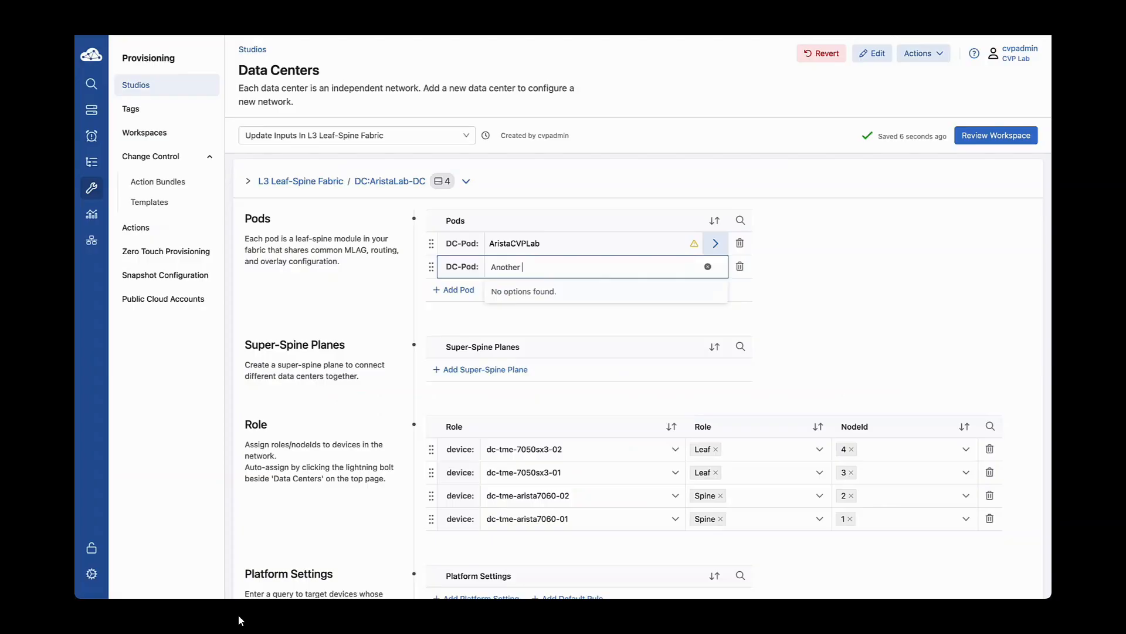
{"action": "type", "text": "Pod"}
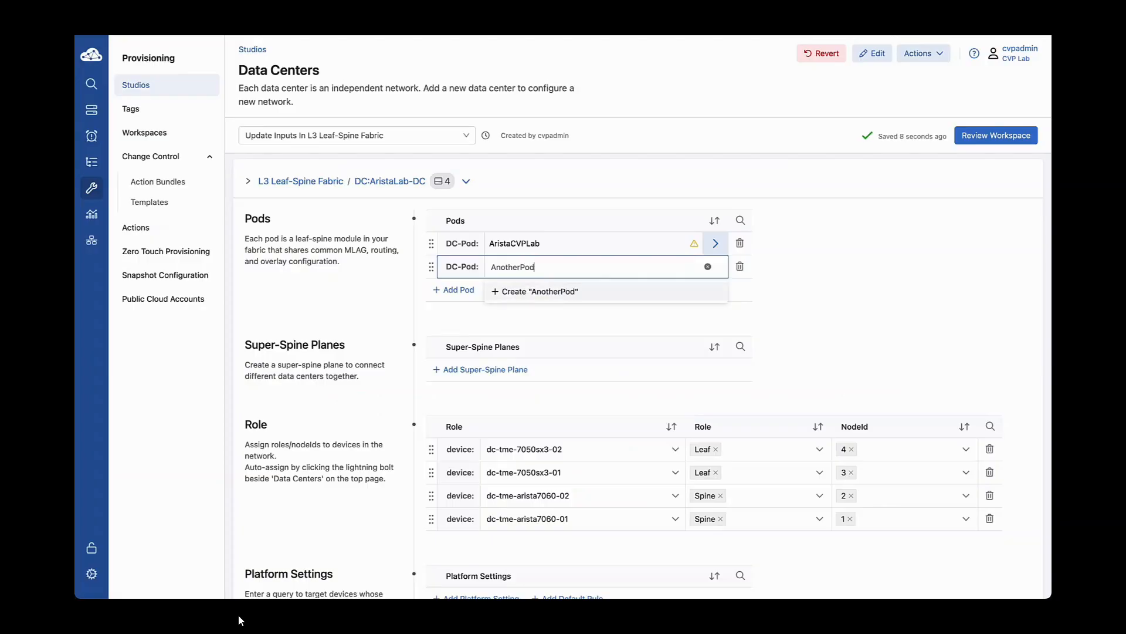
{"action": "key", "text": "Return"}
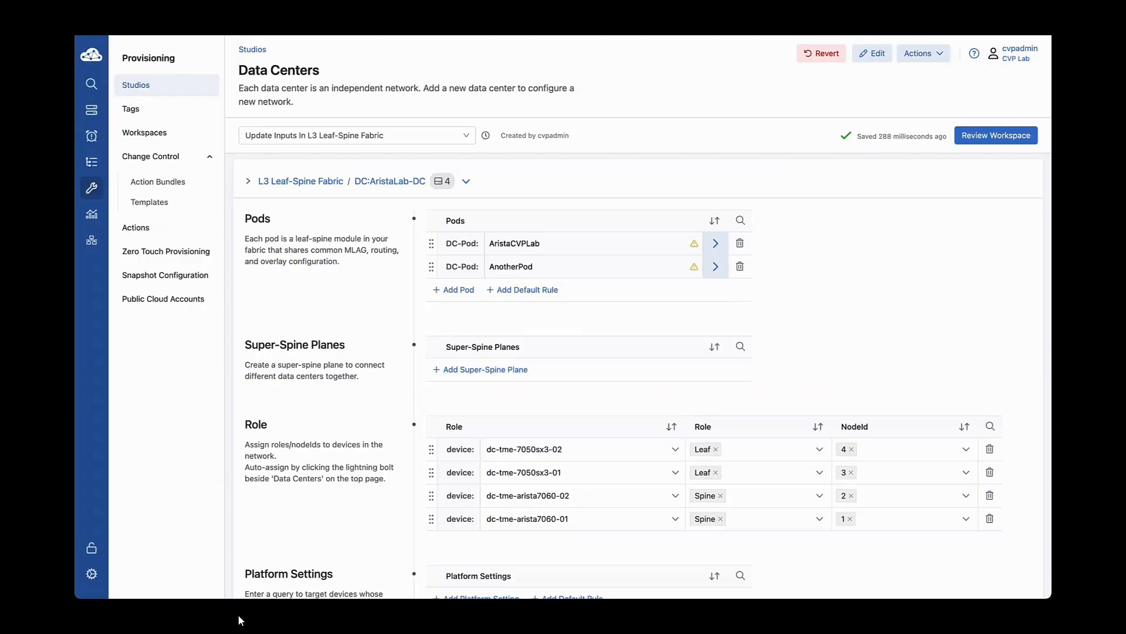
{"action": "left_click", "coordinate": [722, 267]}
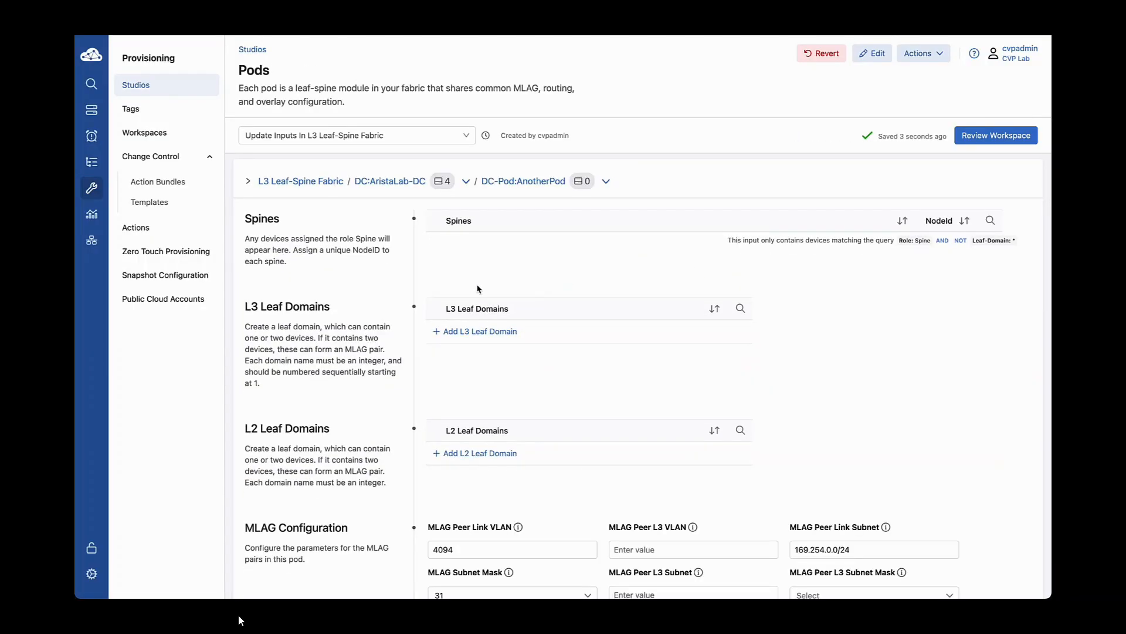
{"action": "left_click", "coordinate": [472, 331]}
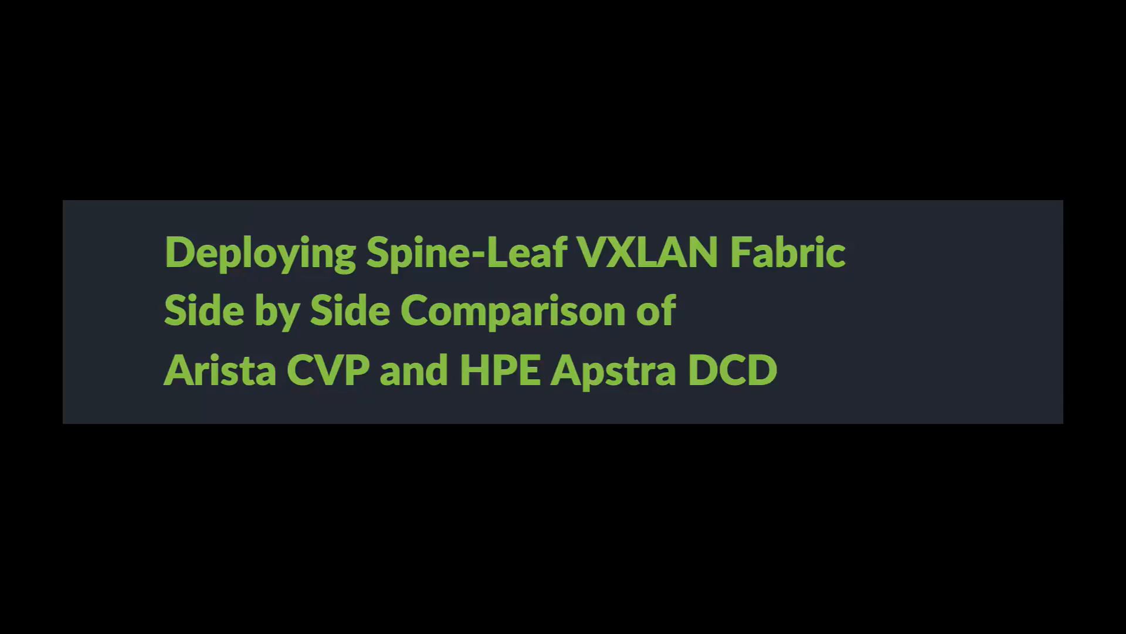